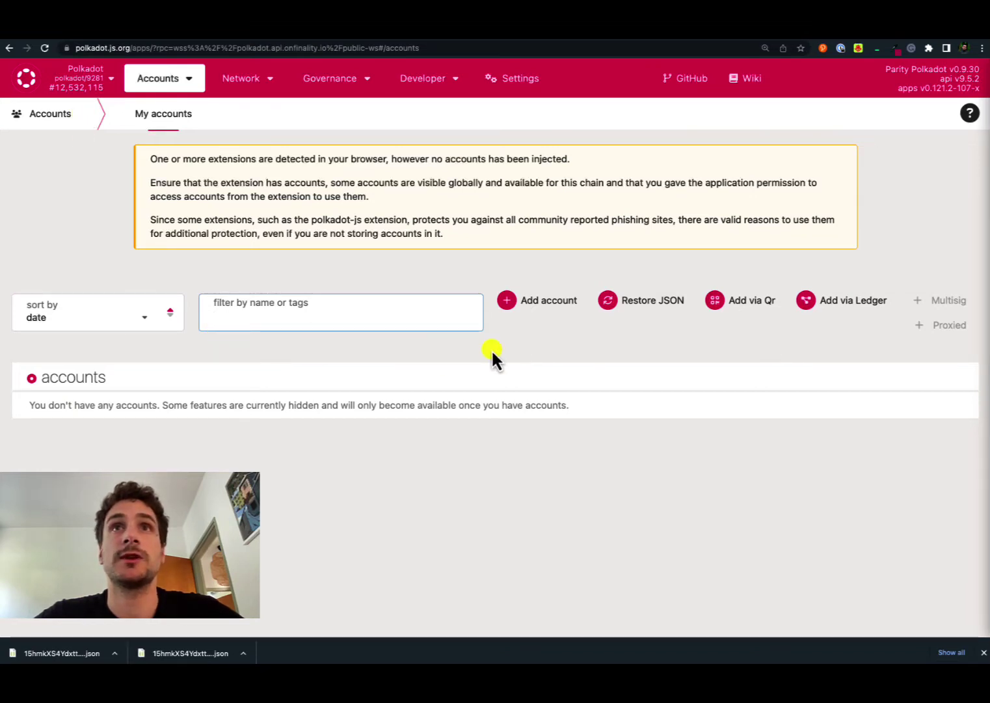
- Start adding a seed account and confirm the mnemonic seed has been saved
left_click(551, 310)
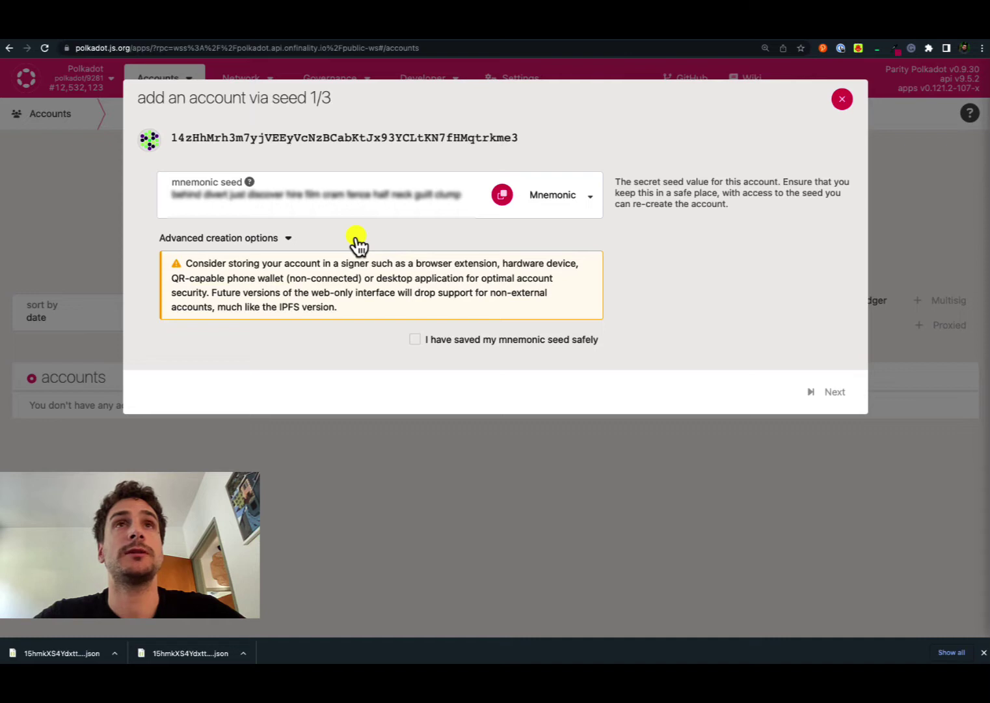
left_click(416, 341)
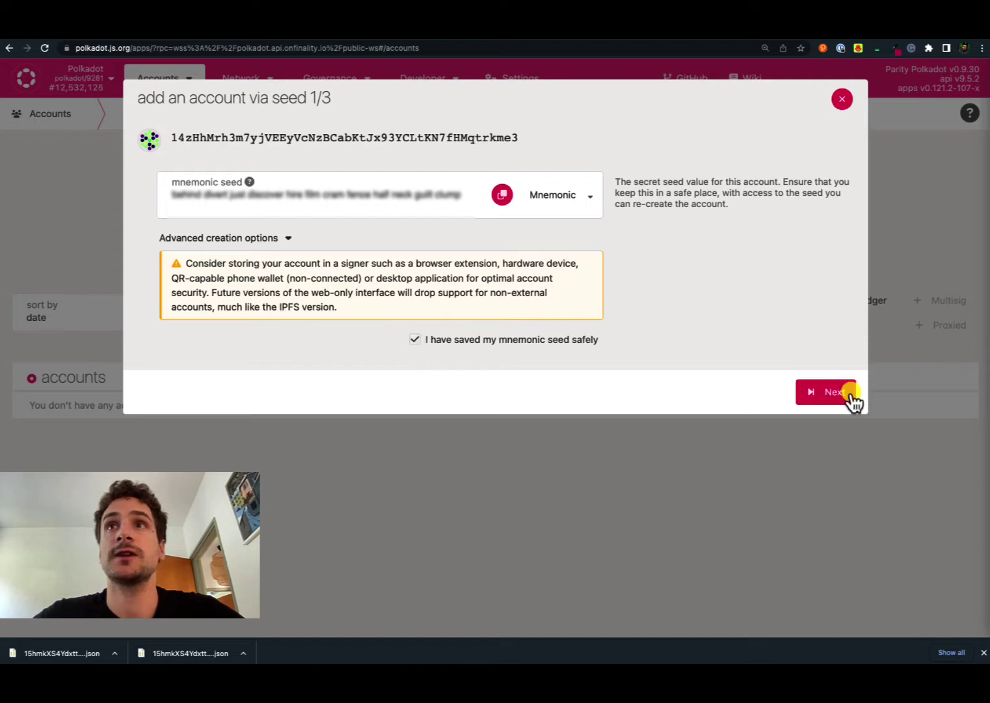
left_click(828, 392)
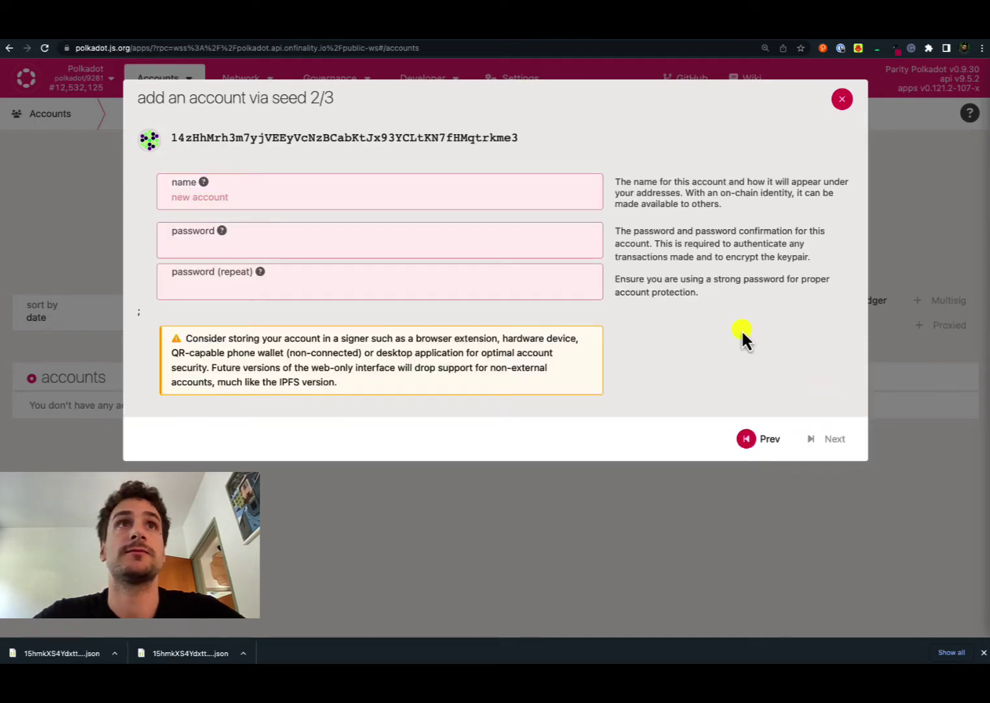
- Name the account 'My Account', enter its password twice, and reach the review step
left_click(298, 203)
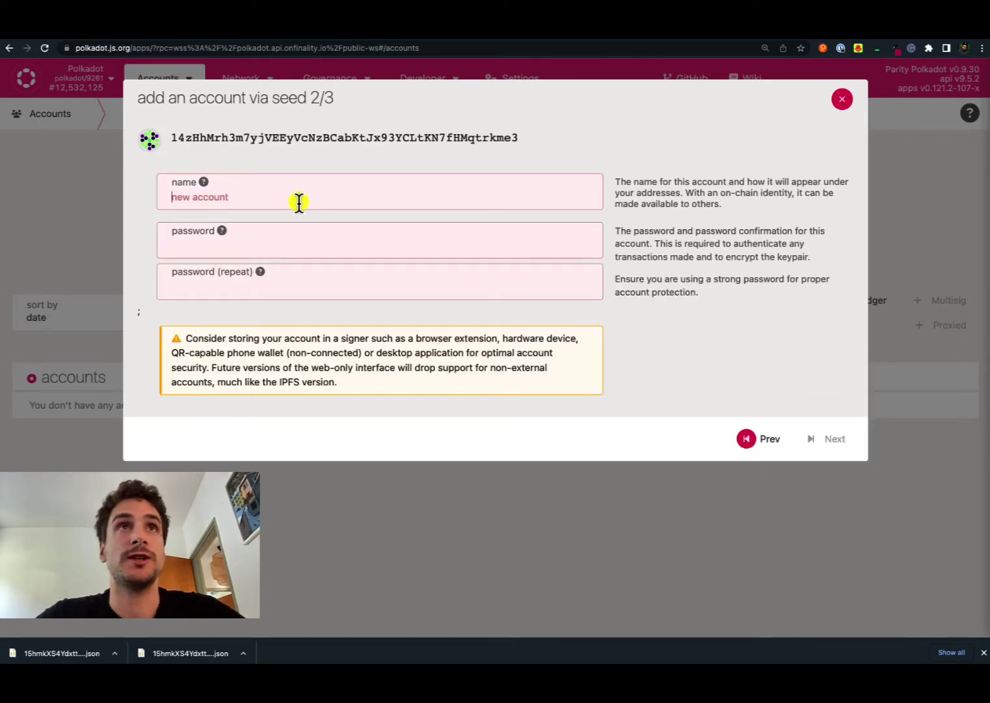
type("My Account")
left_click(255, 253)
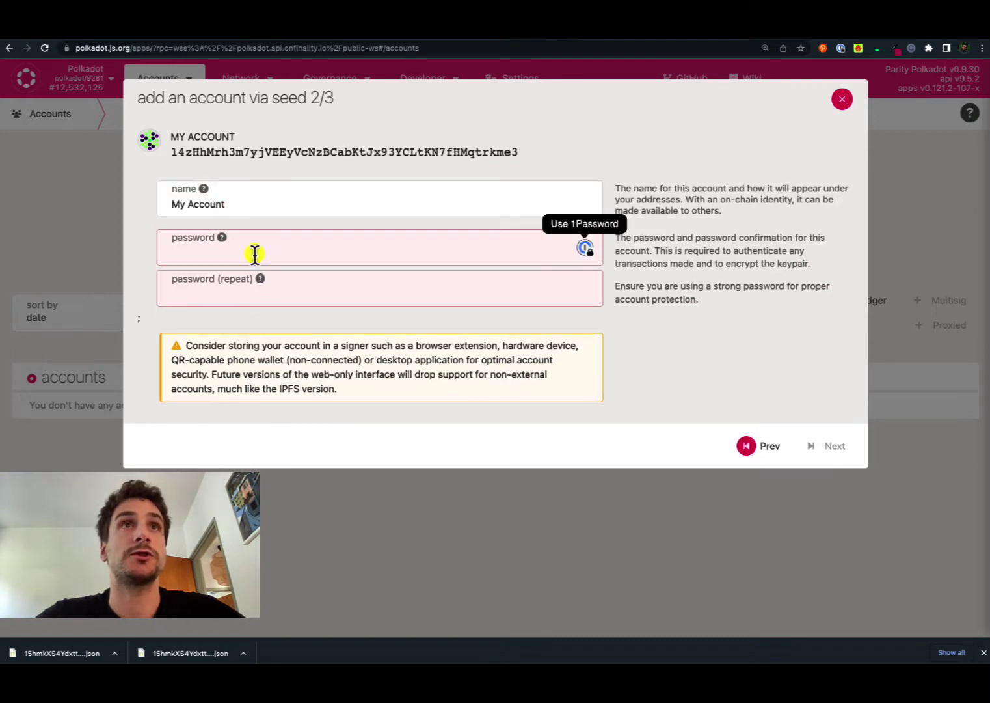
key("super+v")
key("Tab")
key("super+v")
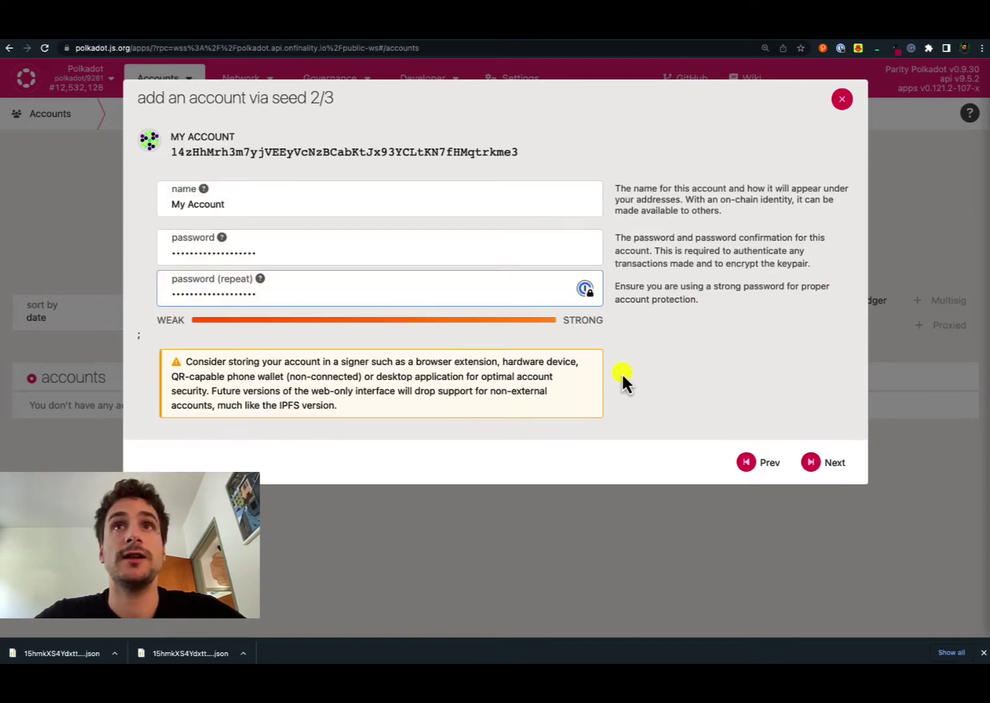
left_click(826, 465)
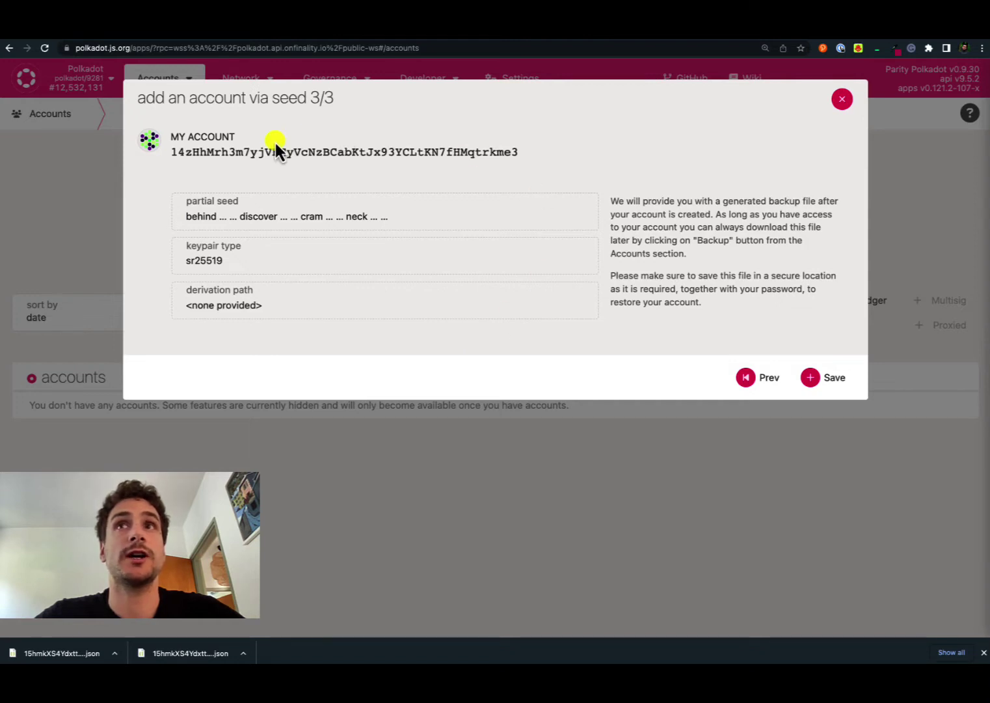
- Save MY ACCOUNT, downloading its JSON backup file
left_click(832, 382)
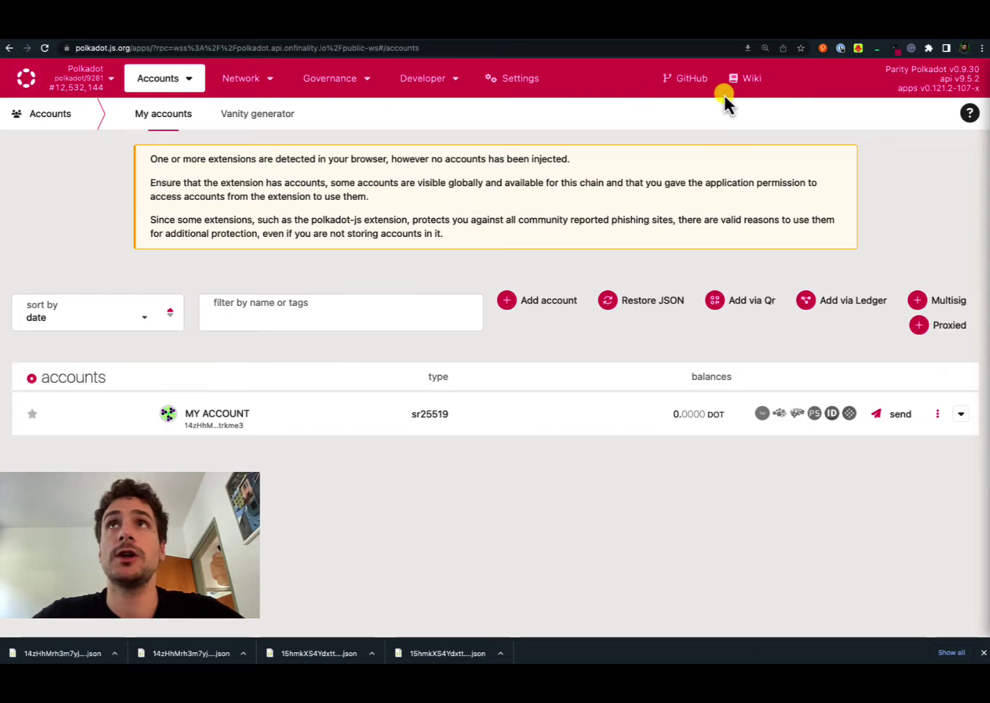
- Begin a new extension account via 'Create new account' and confirm its 12-word seed is saved
left_click(823, 50)
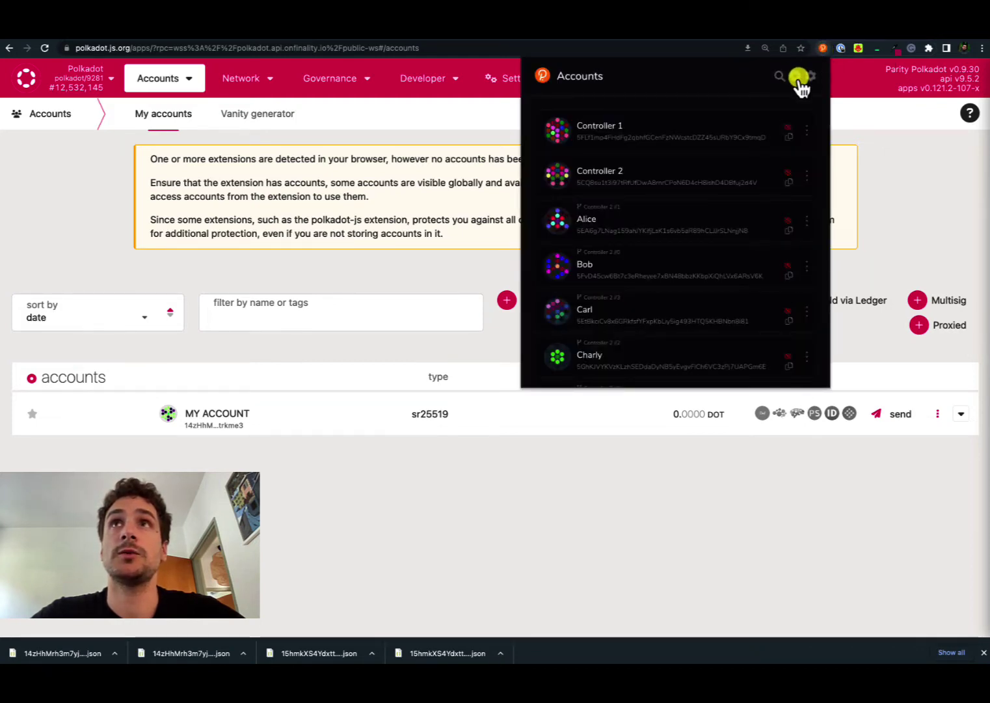
left_click(797, 78)
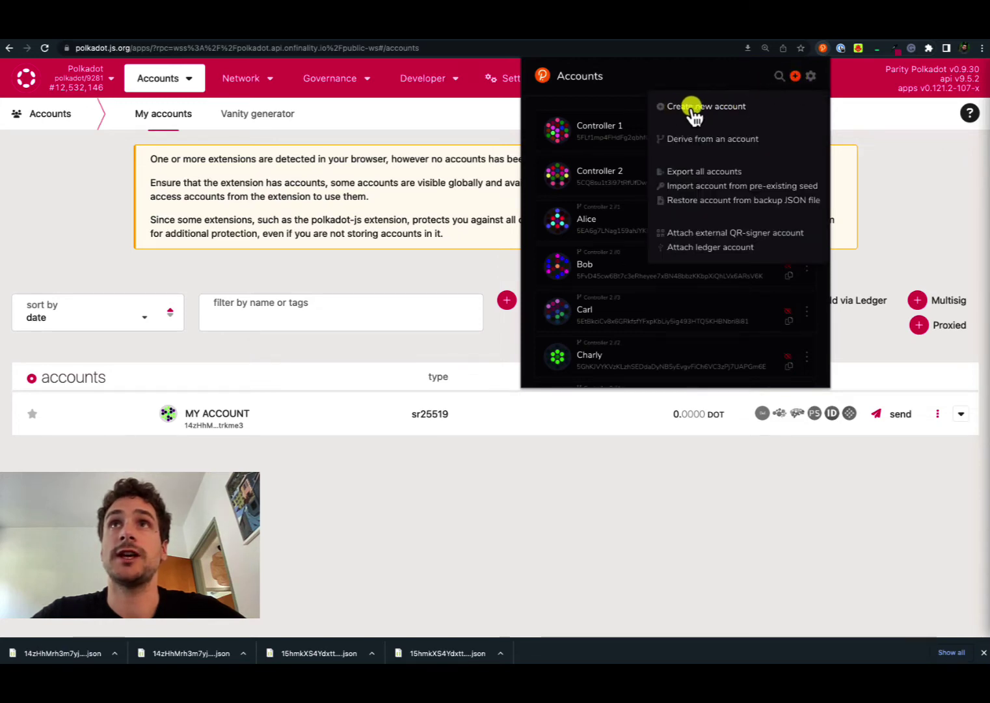
left_click(732, 111)
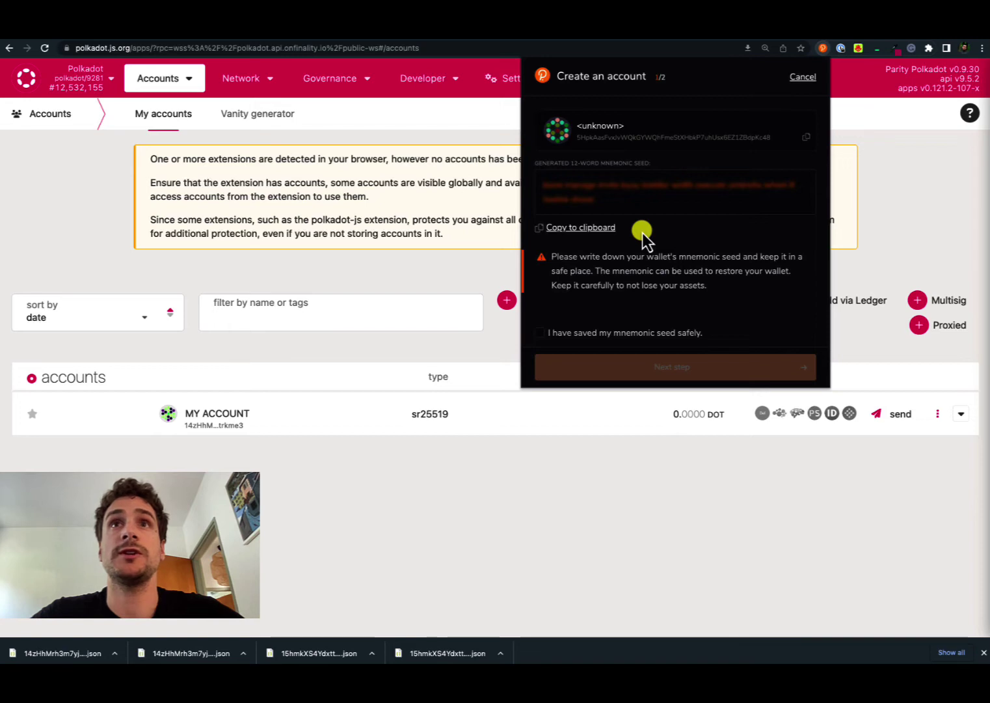
left_click(543, 334)
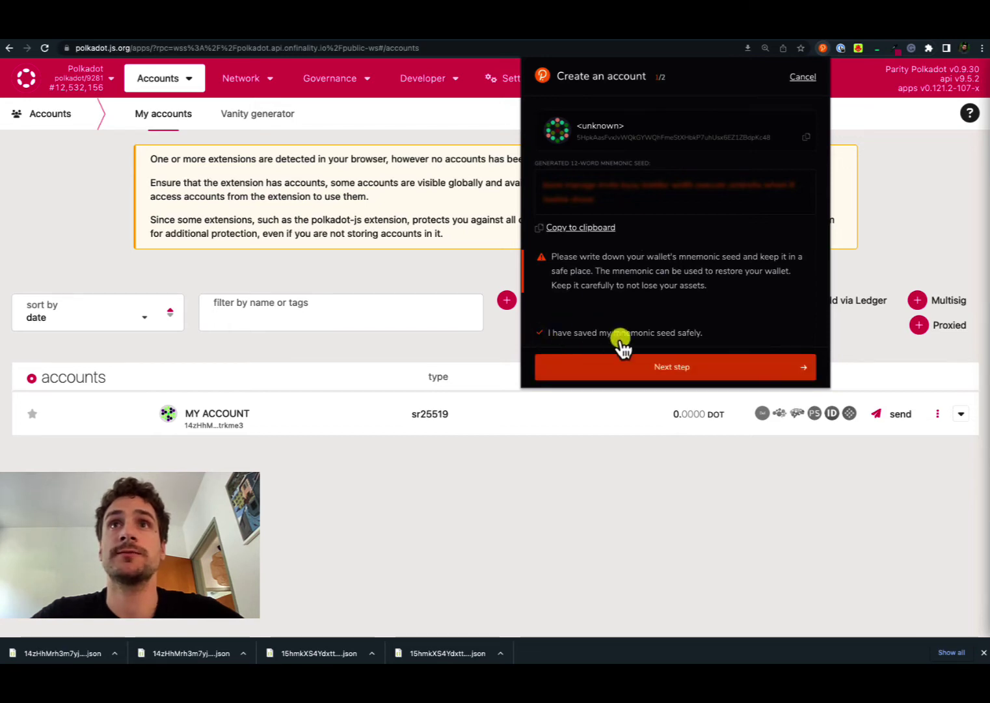
- Create 'My Account Extension' on Polkadot Relay Chain with a password from the generated seed
left_click(673, 367)
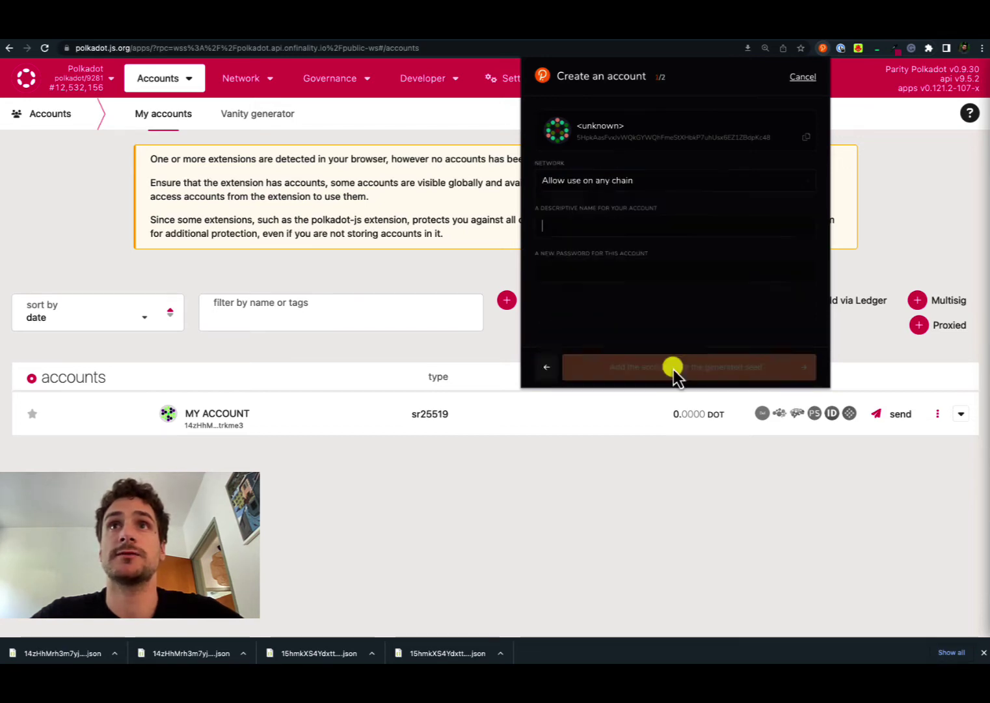
left_click(588, 186)
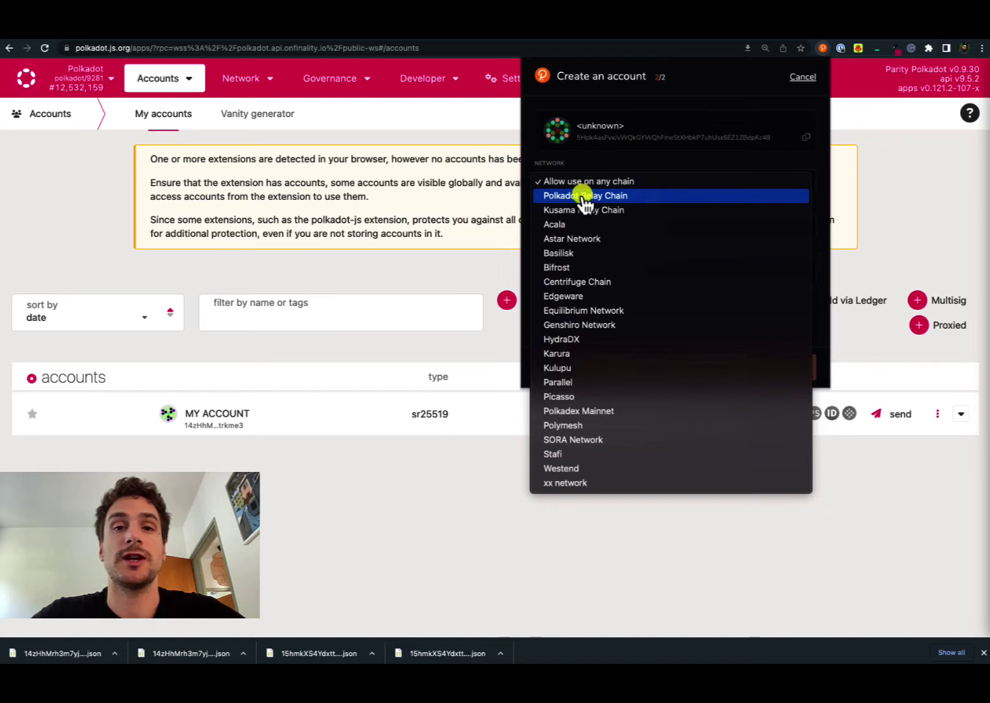
left_click(585, 198)
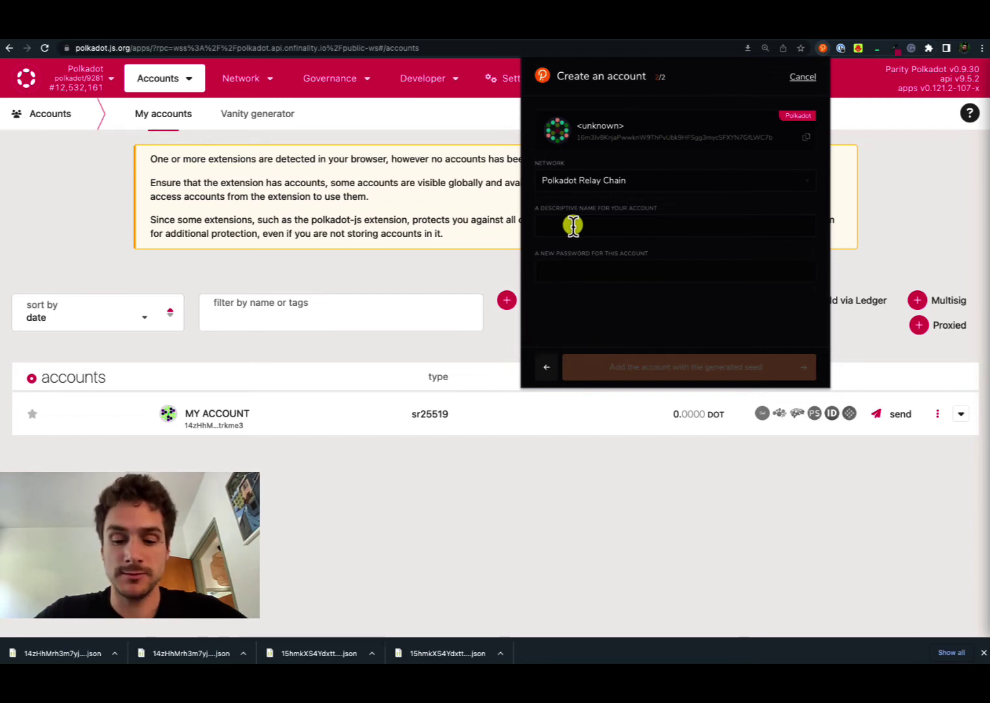
key("ctrl+v")
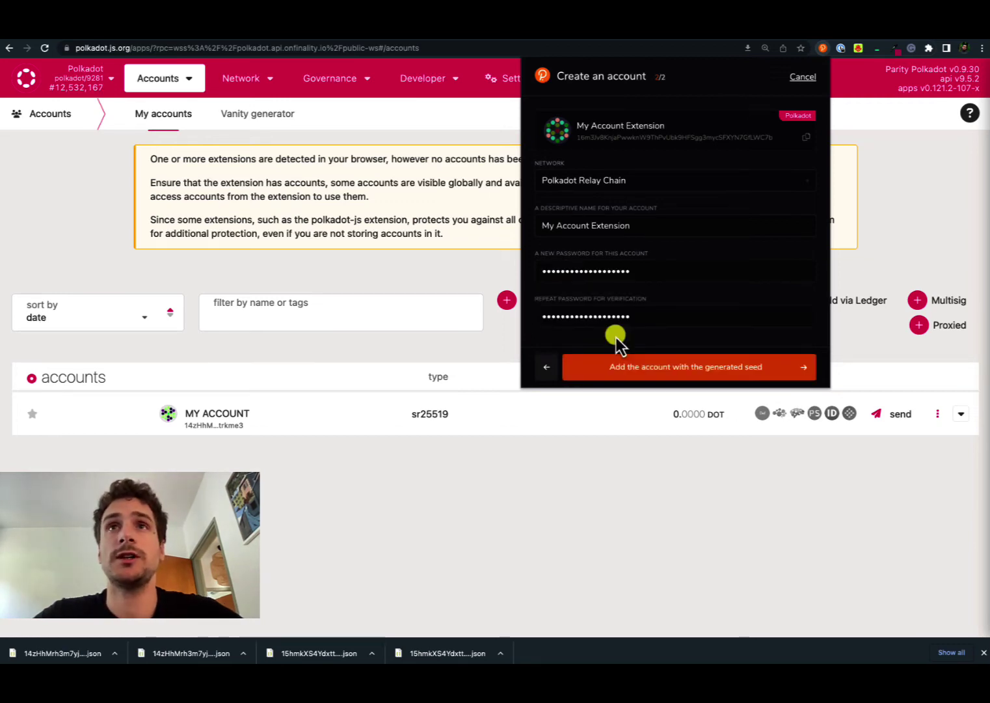
left_click(696, 371)
scroll(679, 351, "down", 4)
scroll(680, 349, "down", 5)
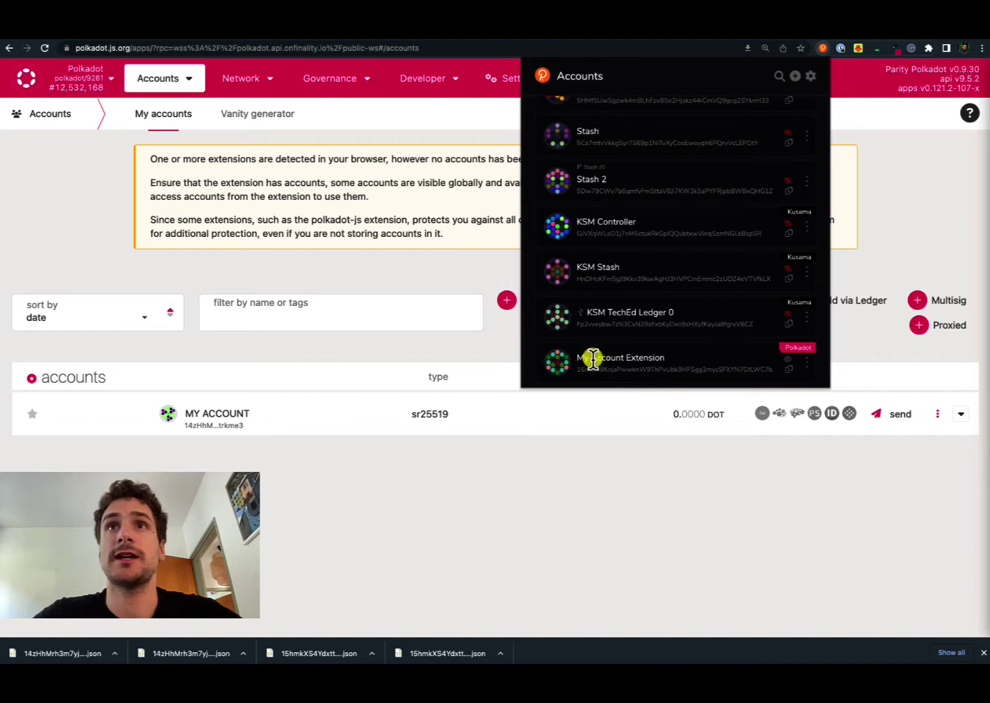
- Reload Apps so MY ACCOUNT EXTENSION appears as injected, then reopen the extension's account list
left_click(489, 354)
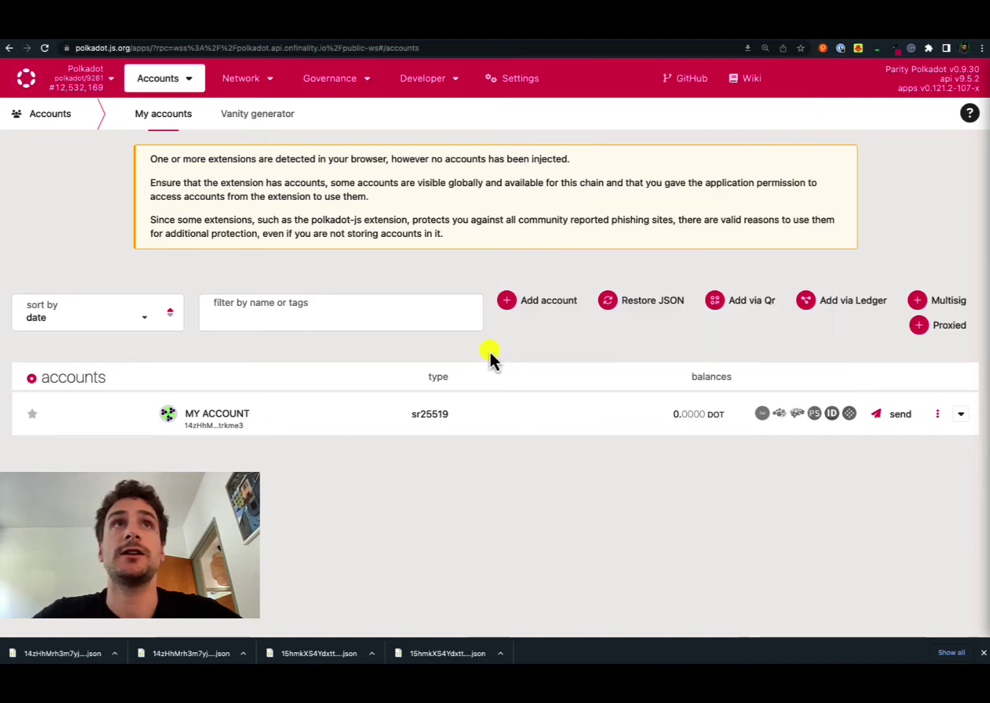
left_click(46, 52)
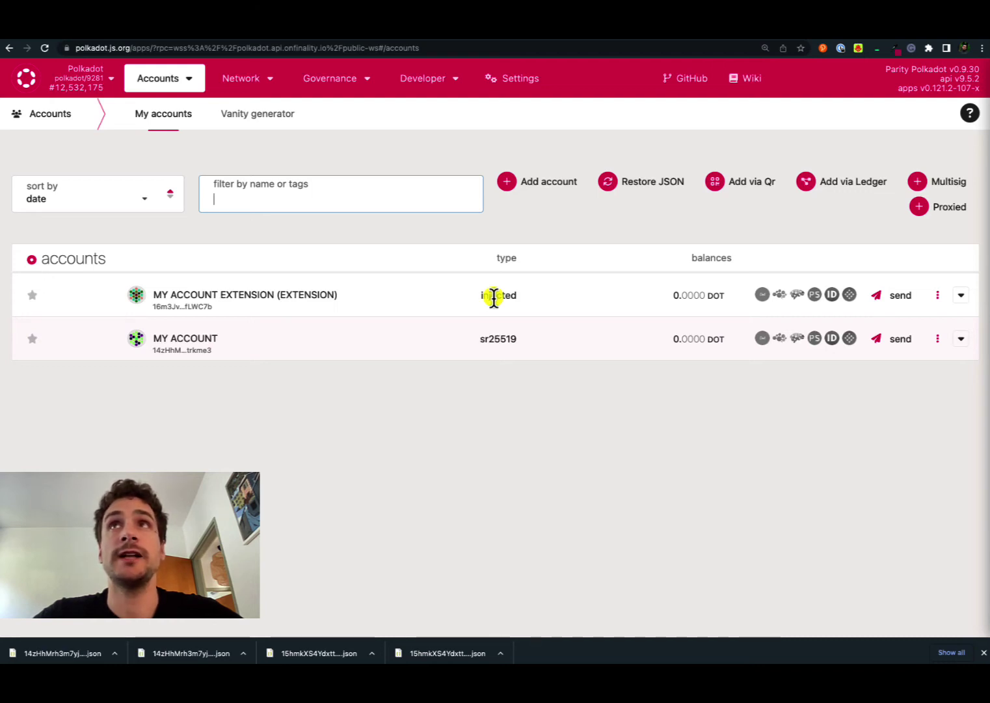
left_click(825, 52)
scroll(743, 213, "down", 2)
scroll(744, 213, "down", 7)
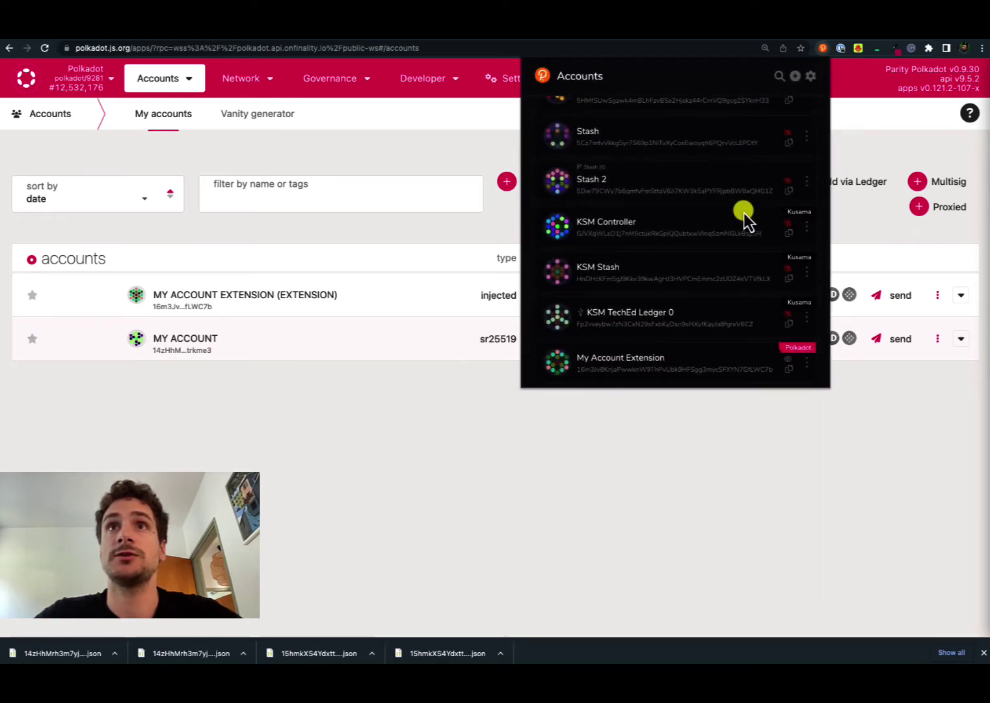
- Export My Account Extension as a password-protected JSON file, then dismiss the extension popup
left_click(808, 367)
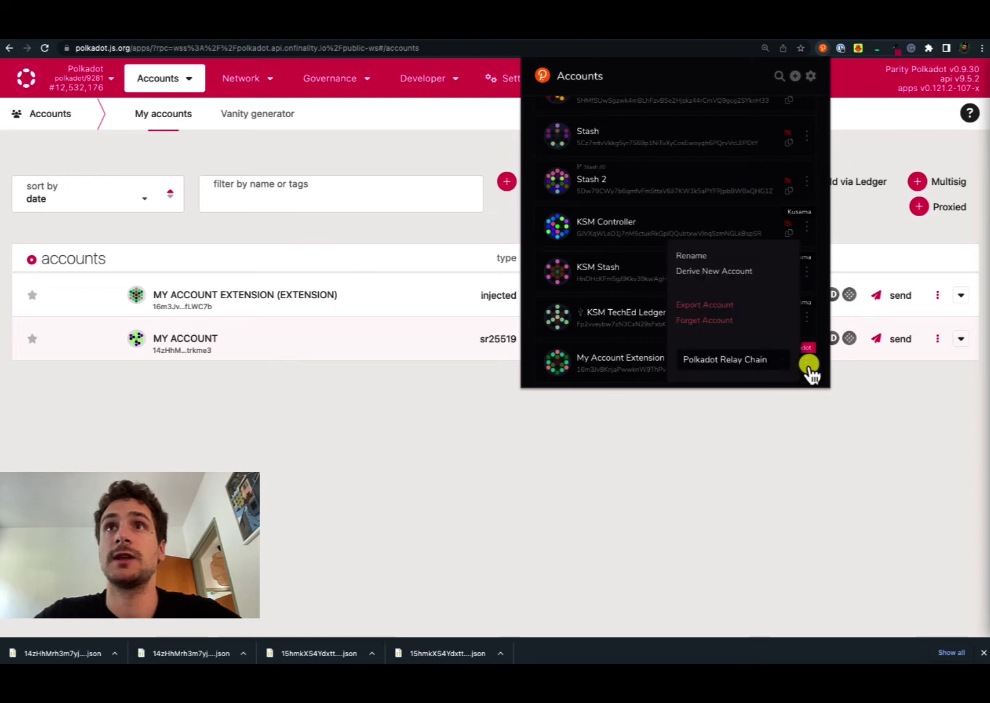
left_click(719, 311)
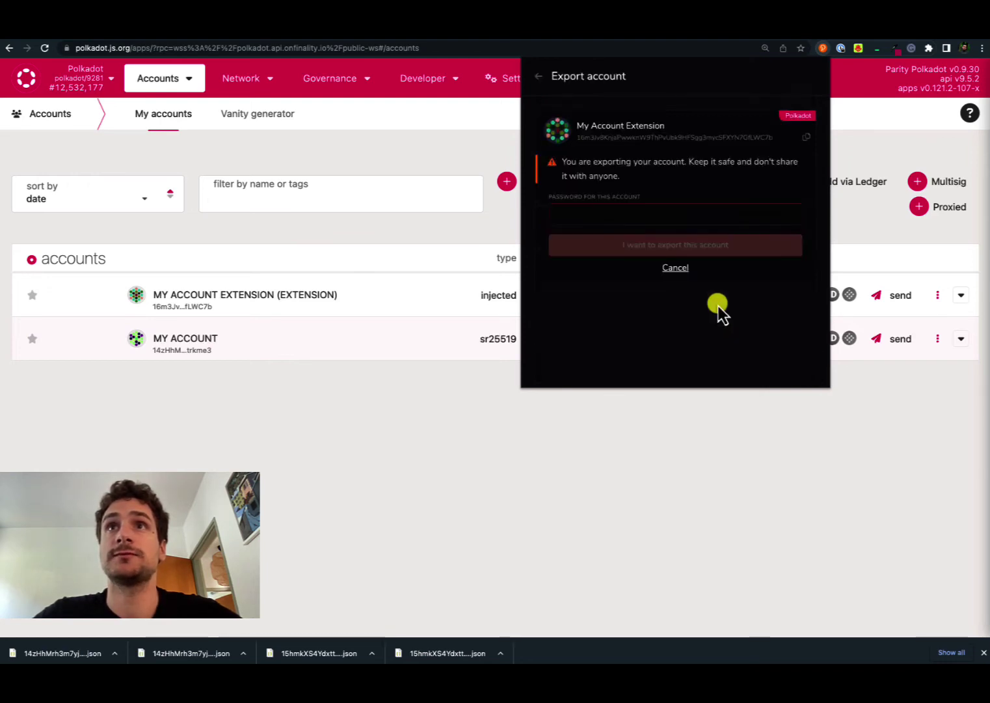
left_click(593, 217)
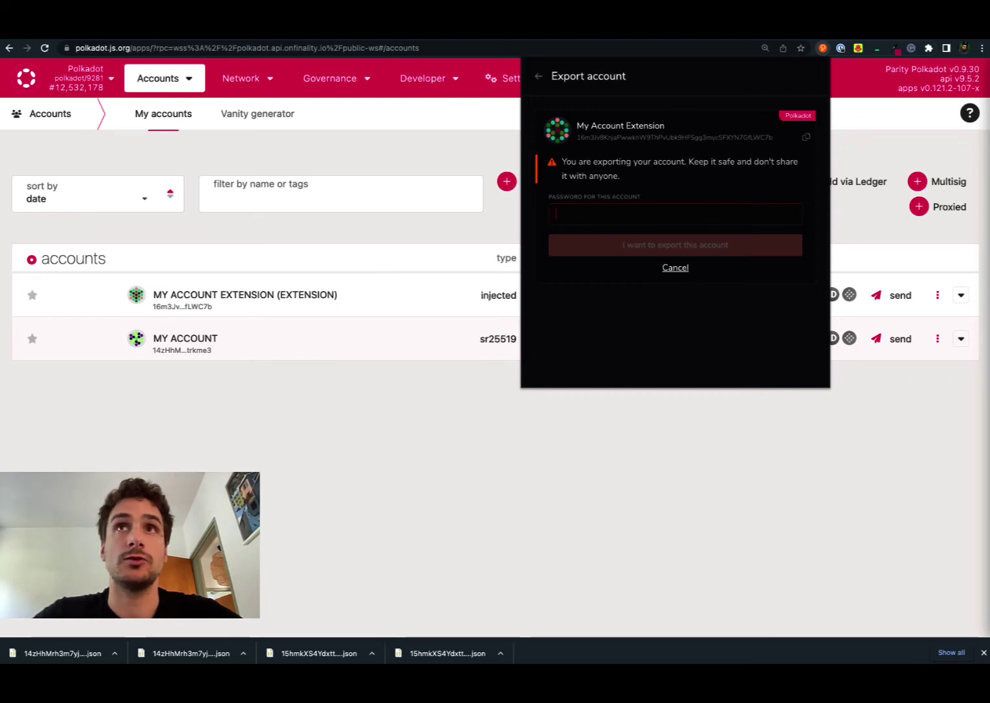
left_click(620, 248)
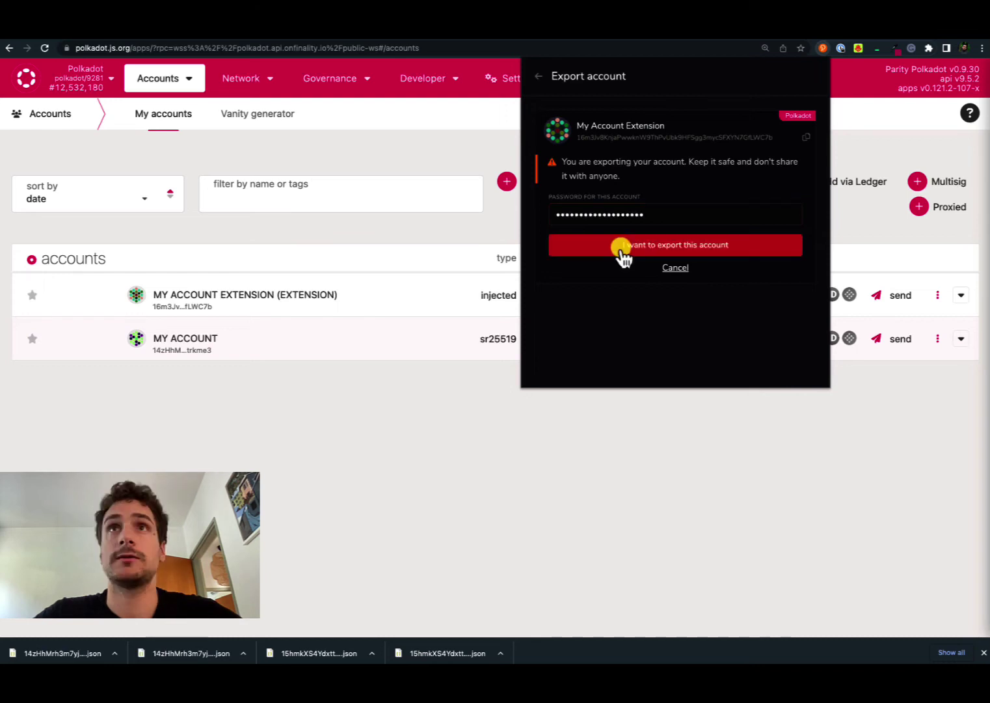
left_click(676, 248)
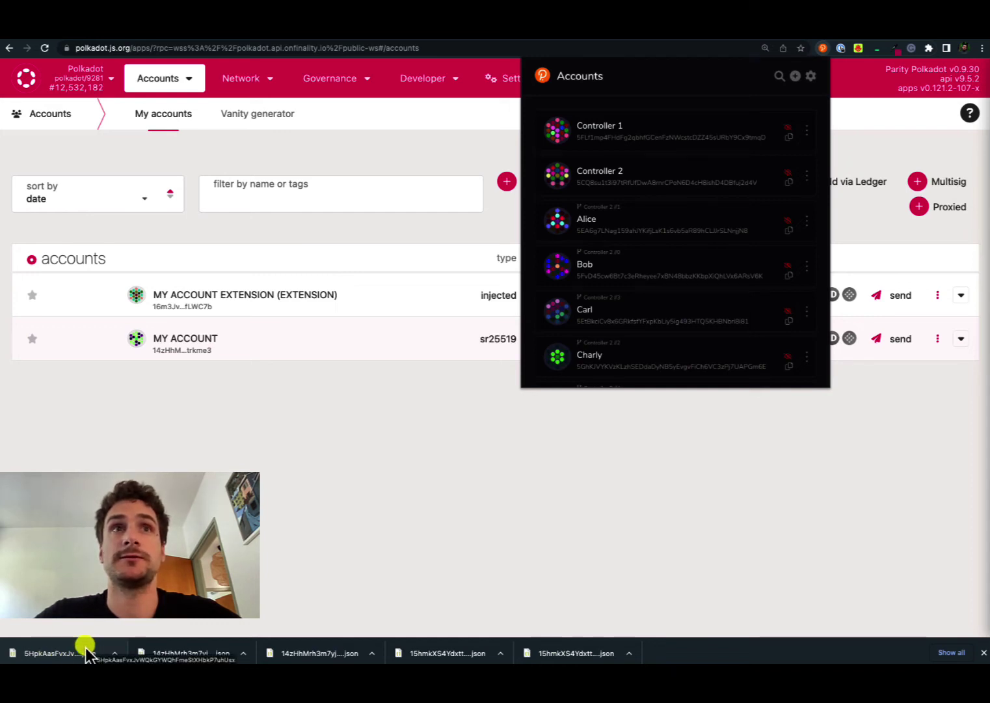
left_click(258, 524)
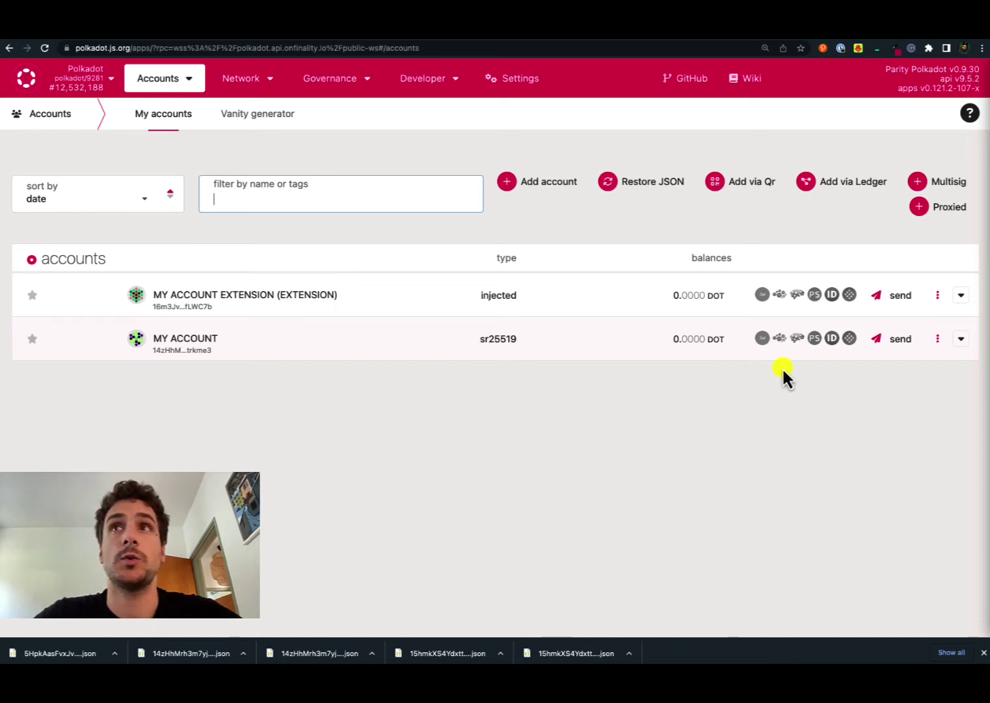
- Download a password-protected JSON backup of MY ACCOUNT from its actions menu
left_click(936, 344)
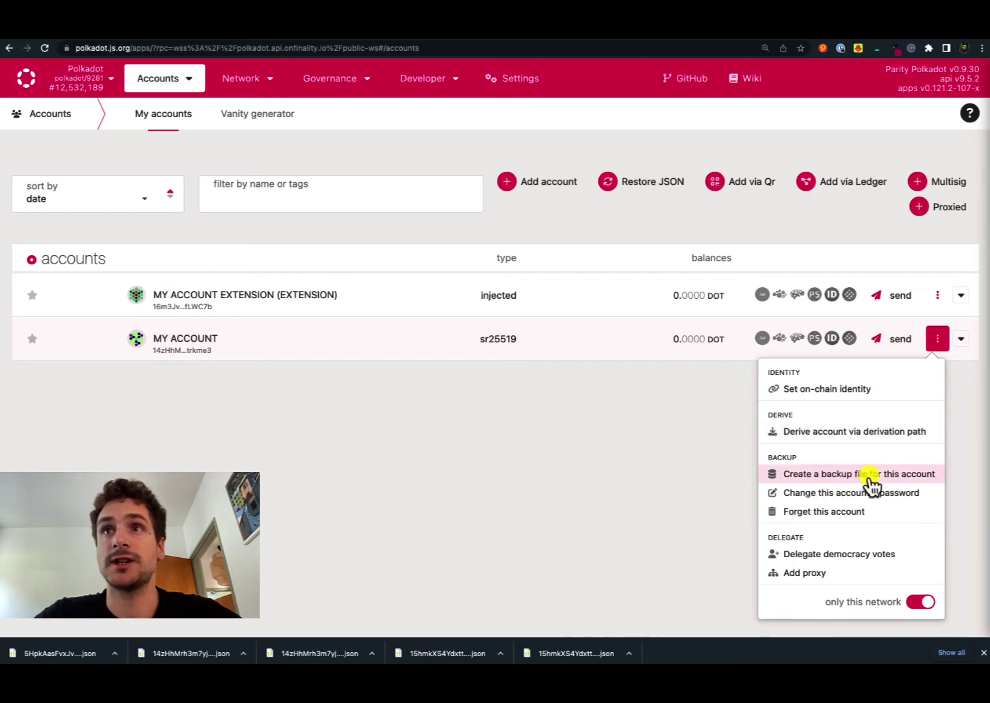
left_click(870, 474)
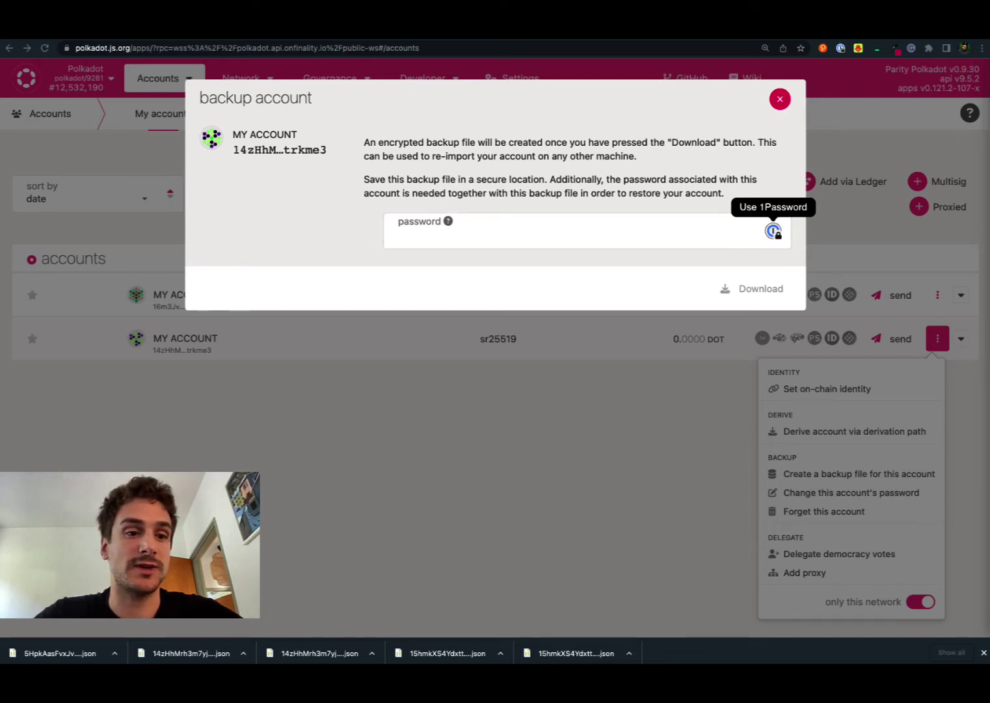
key("Return")
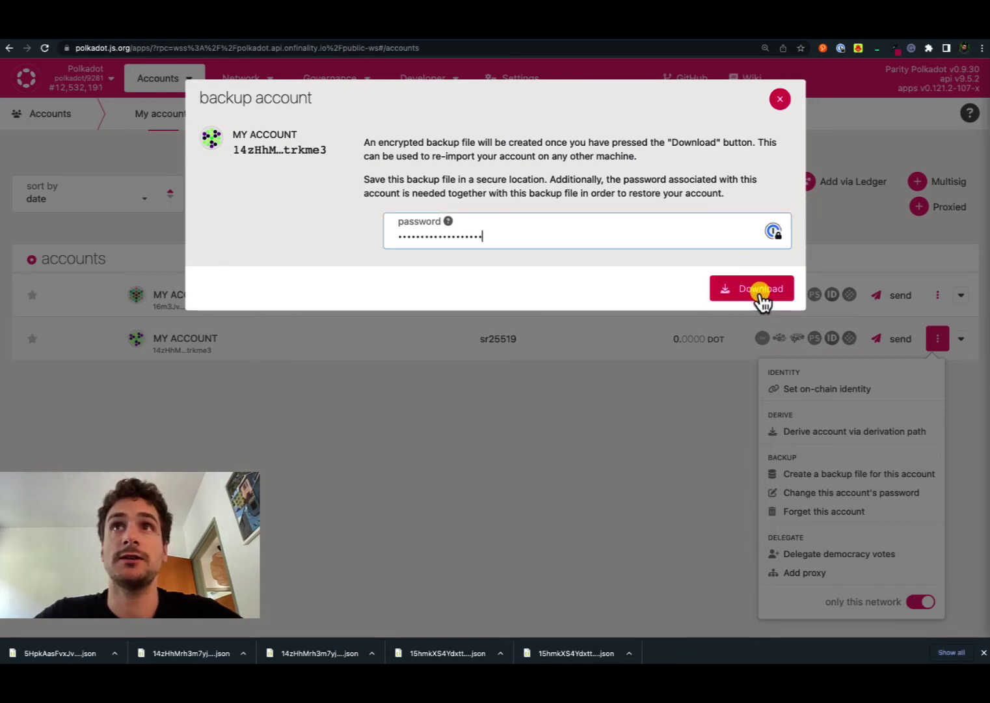
left_click(762, 290)
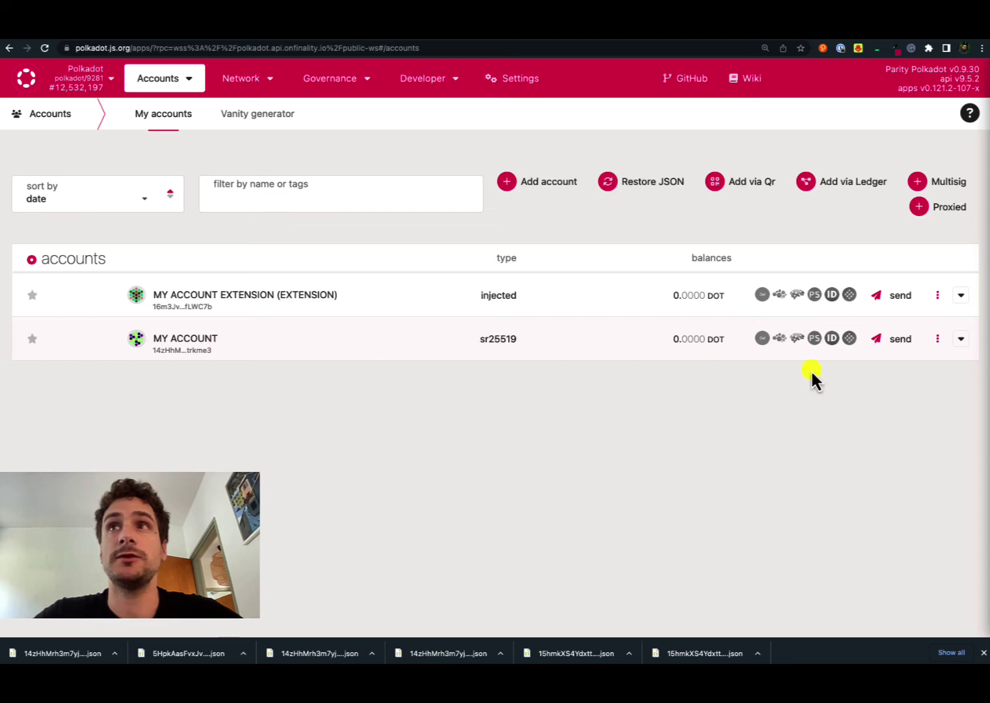
left_click(937, 339)
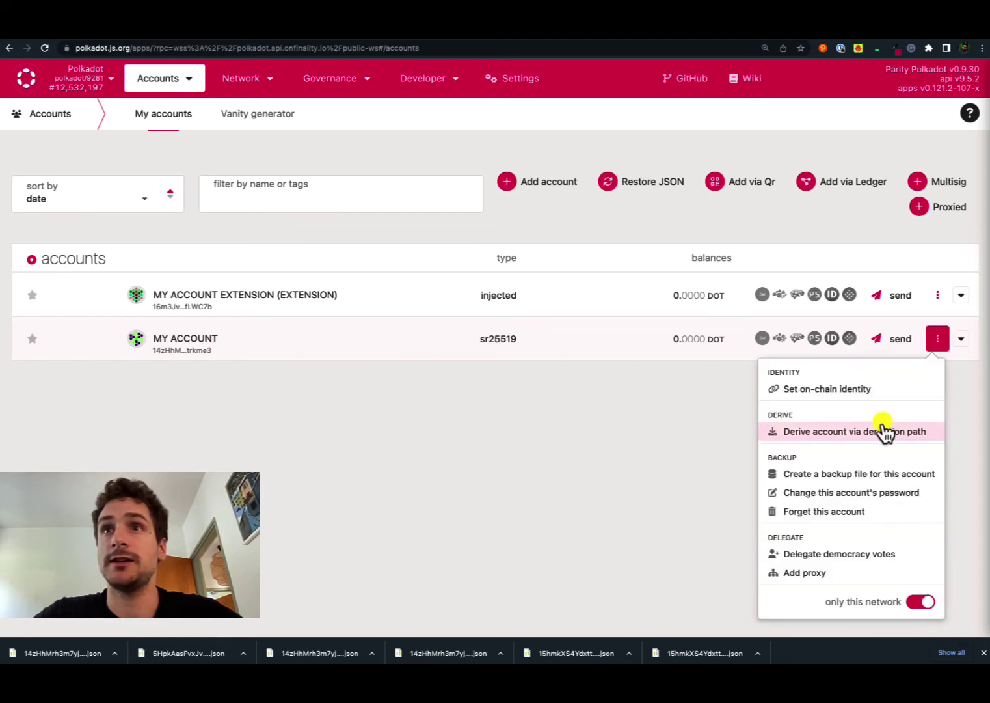
left_click(867, 498)
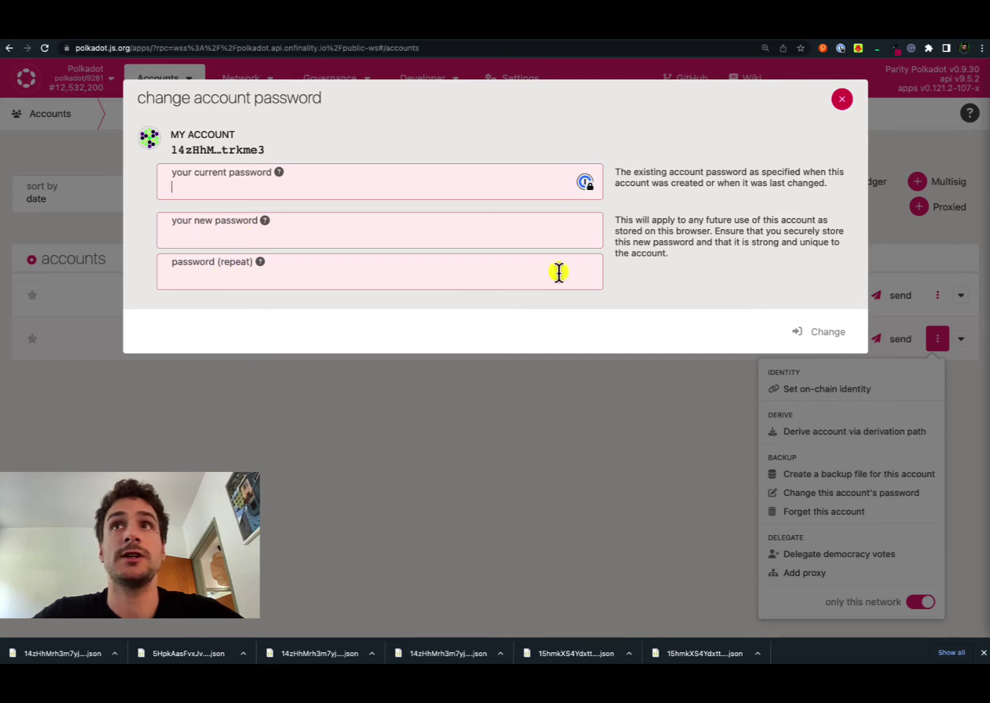
left_click(713, 426)
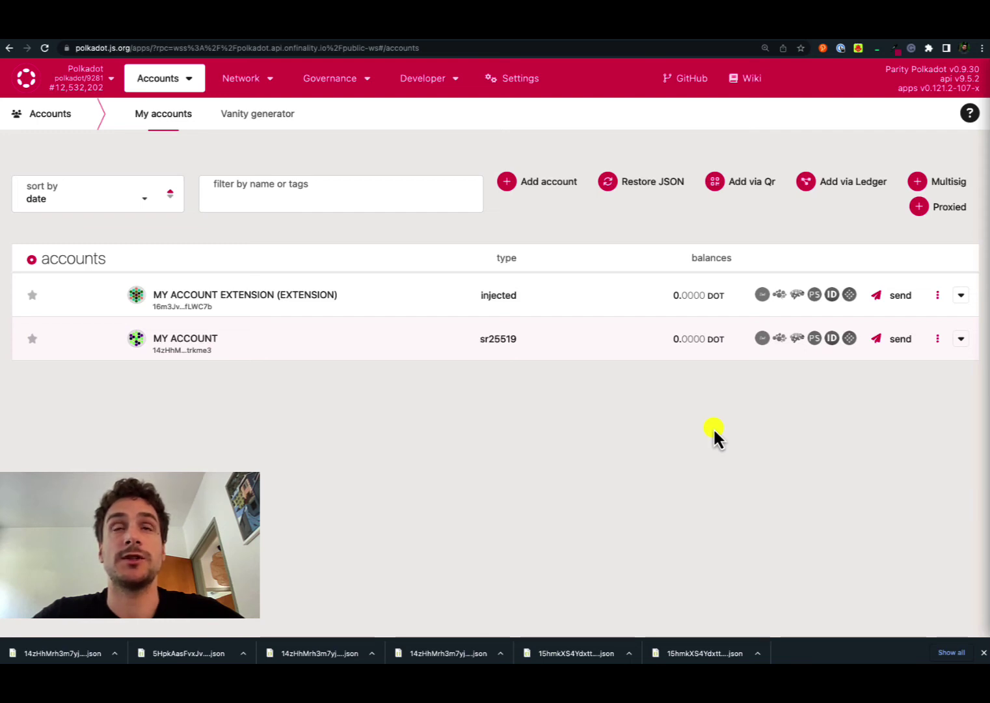
- Forget My Account Extension via its actions menu and close the extension's account list
left_click(824, 50)
scroll(729, 228, "down", 1)
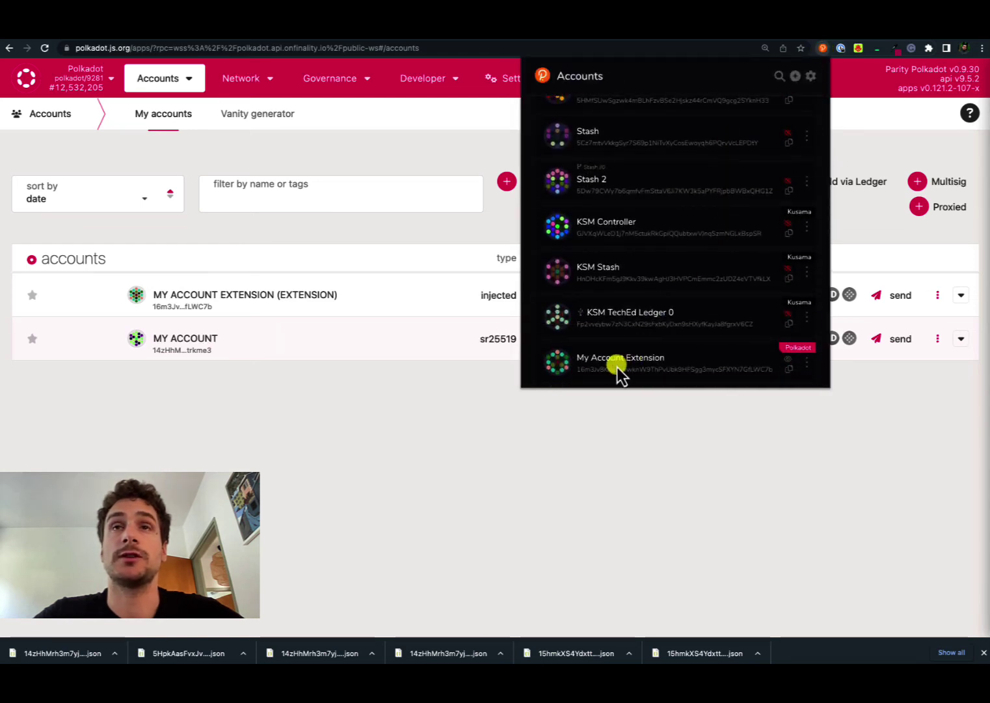
left_click(808, 364)
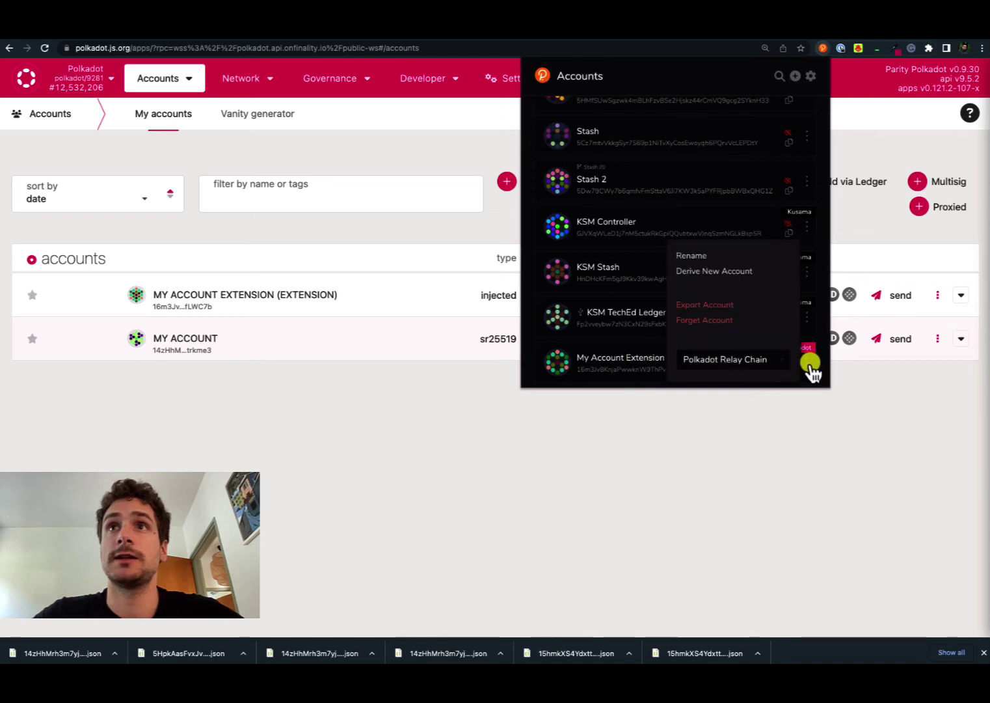
left_click(715, 321)
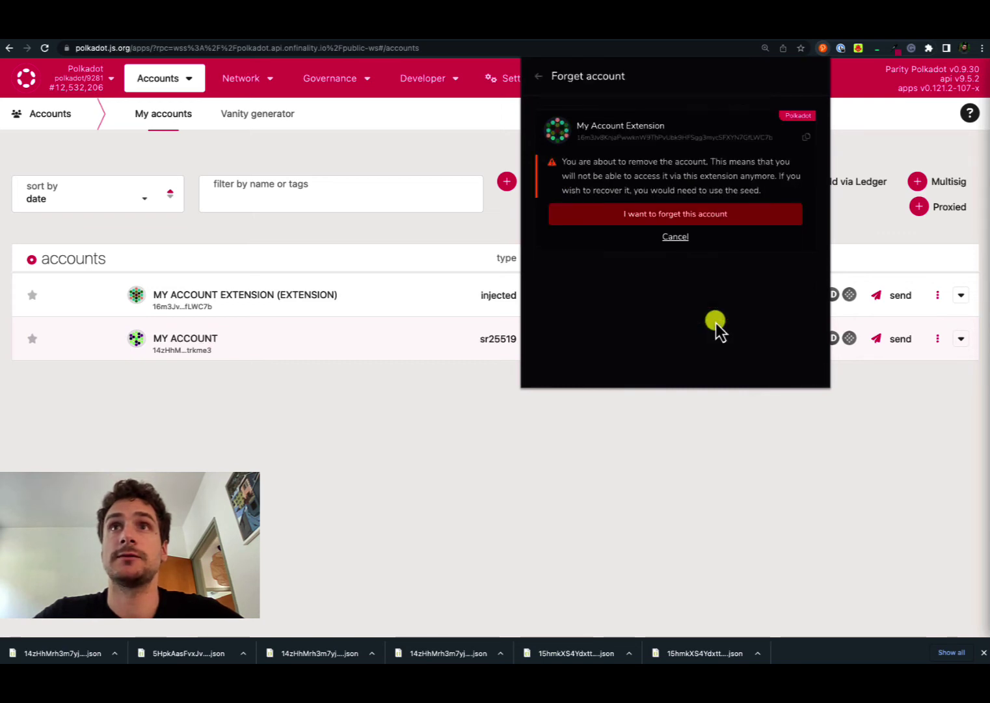
left_click(677, 220)
key("Escape")
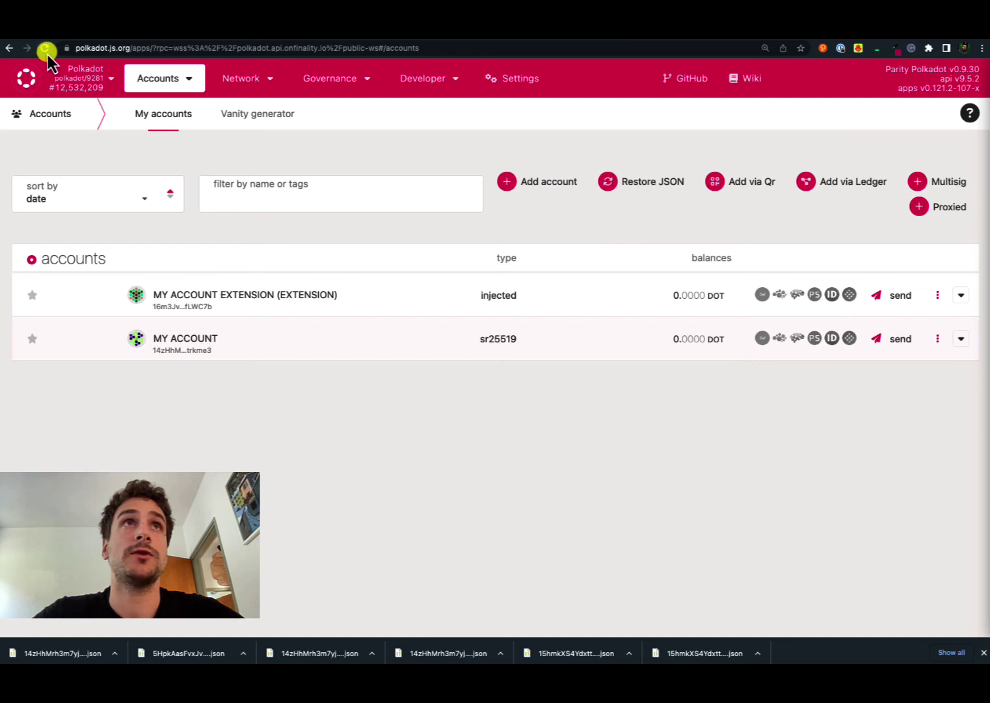
- Reload the accounts page, leaving only MY ACCOUNT, and reopen the extension's account list
left_click(46, 54)
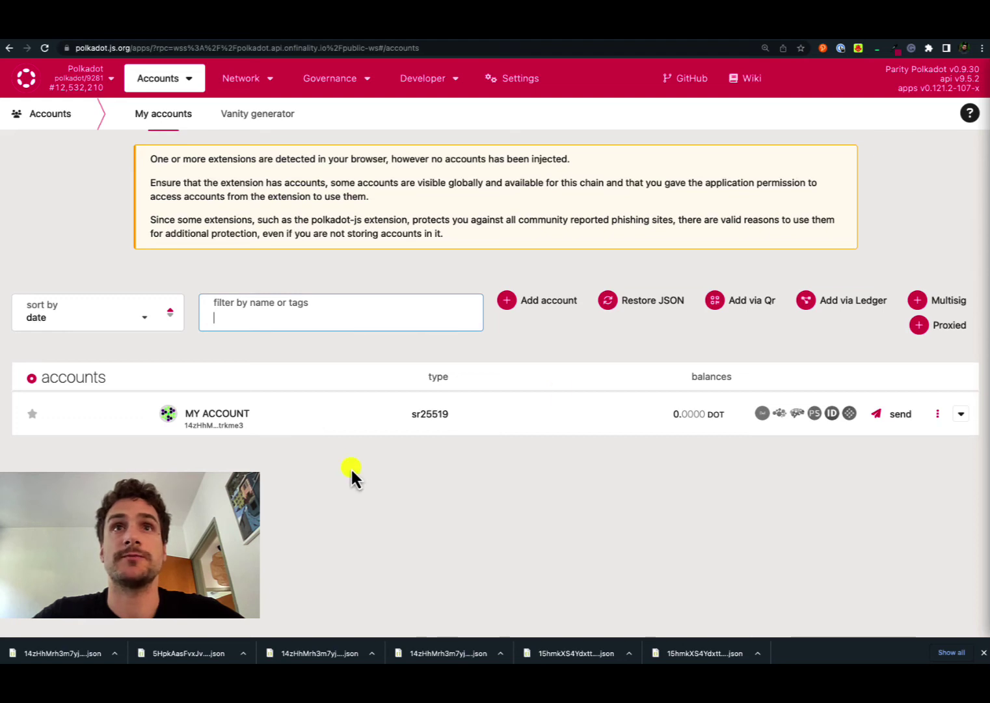
left_click(823, 49)
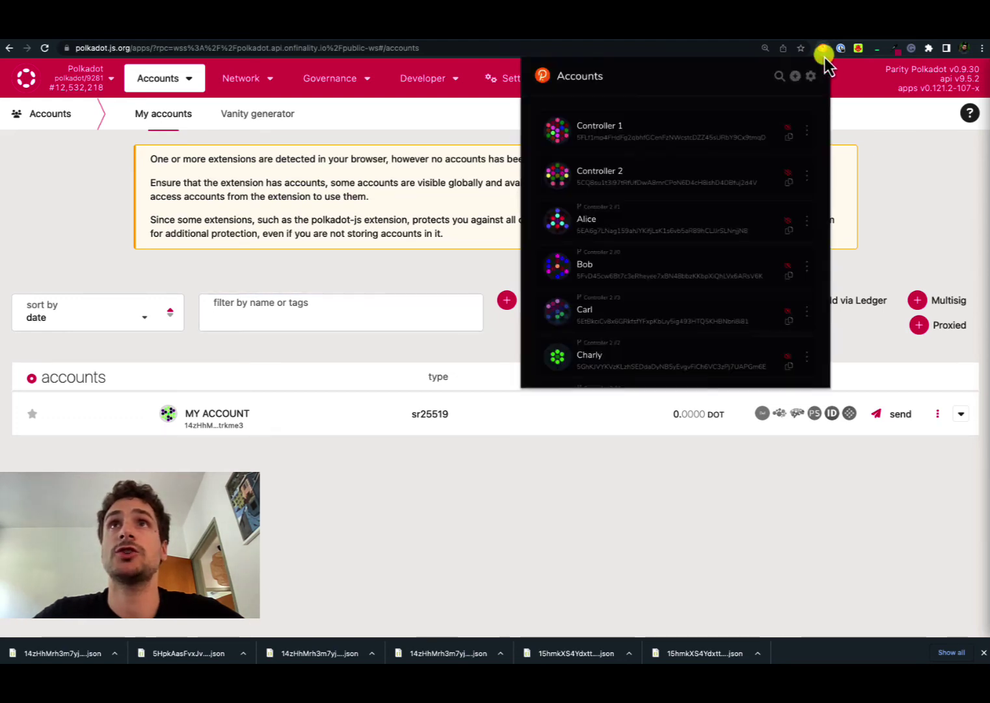
- Show the extension's add-account options, including restore from a backup JSON file
left_click(797, 77)
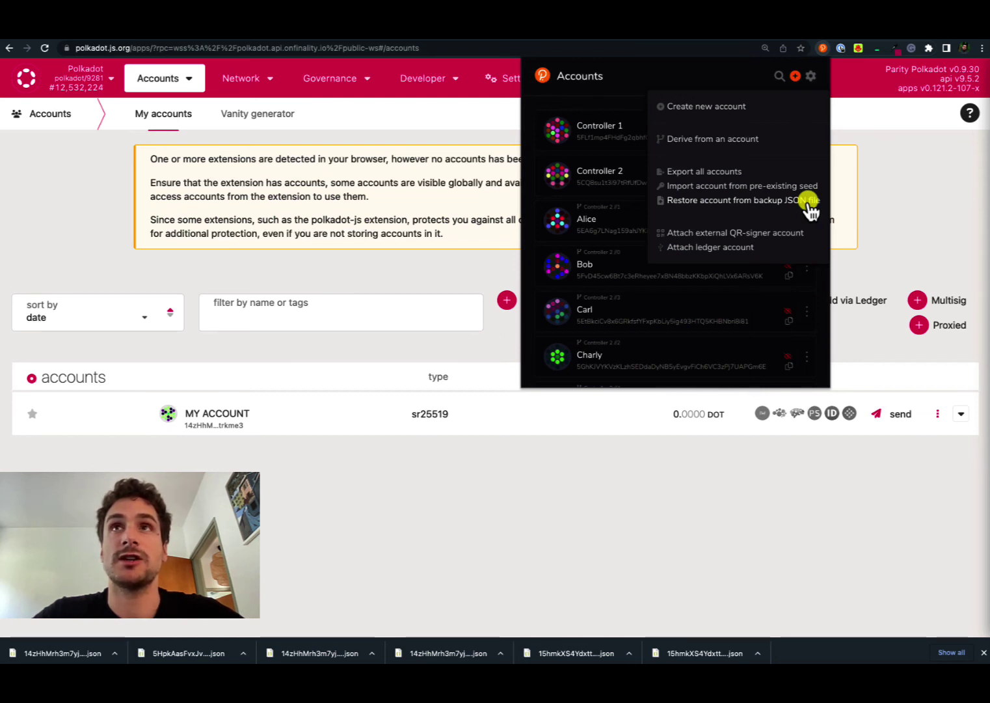
- Start a seed import, paste the account's mnemonic seed, and restrict it to Polkadot Relay Chain
left_click(765, 186)
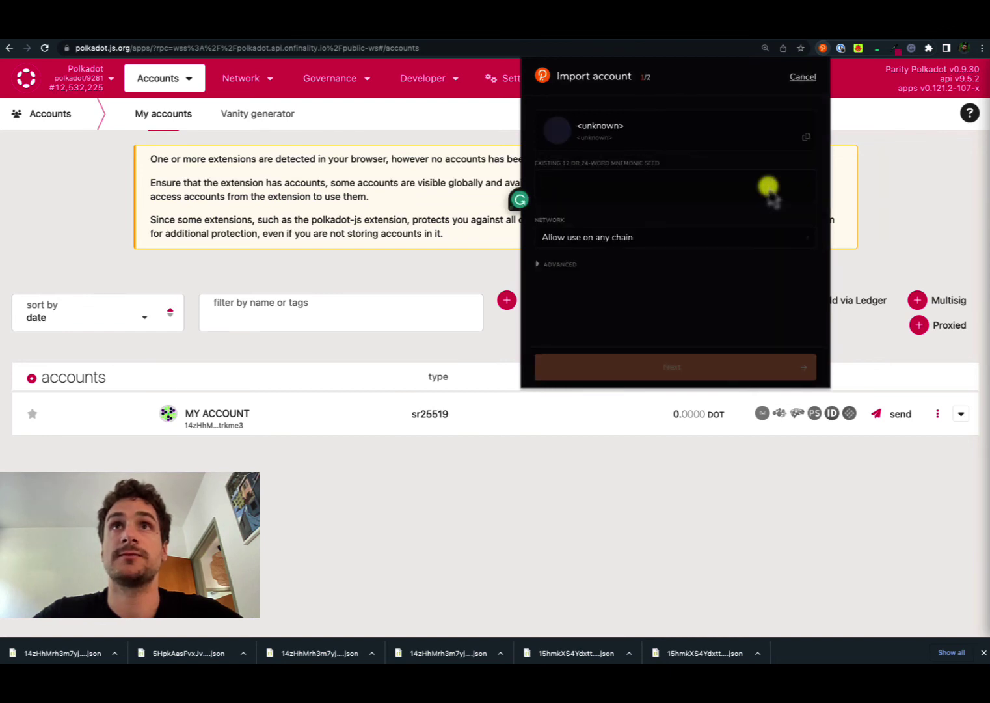
left_click(566, 187)
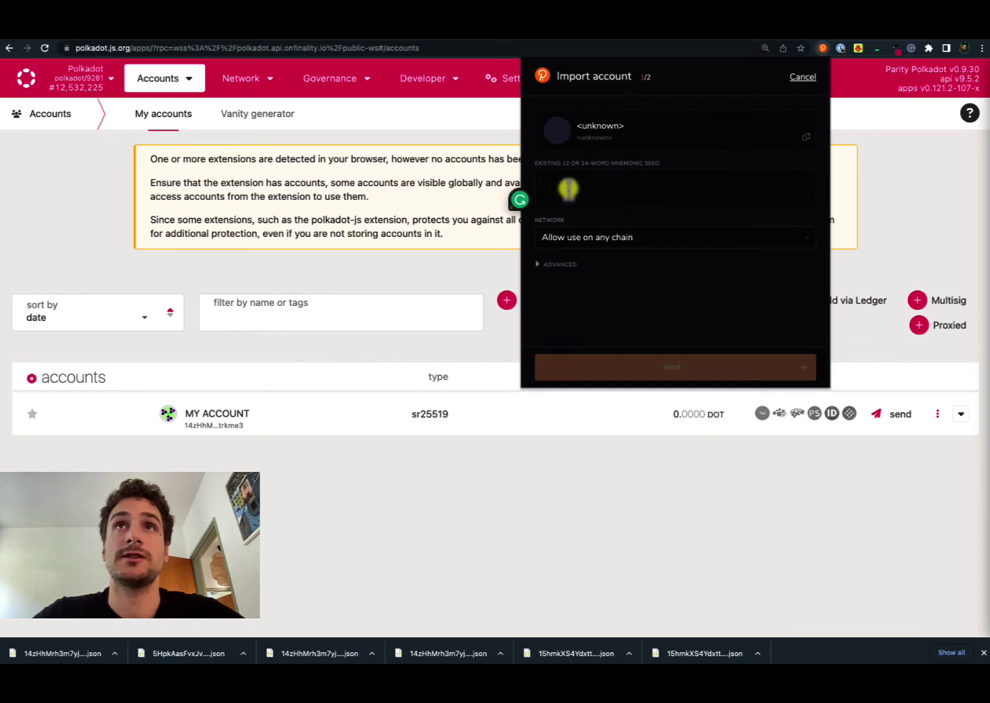
key("super+v")
left_click(626, 243)
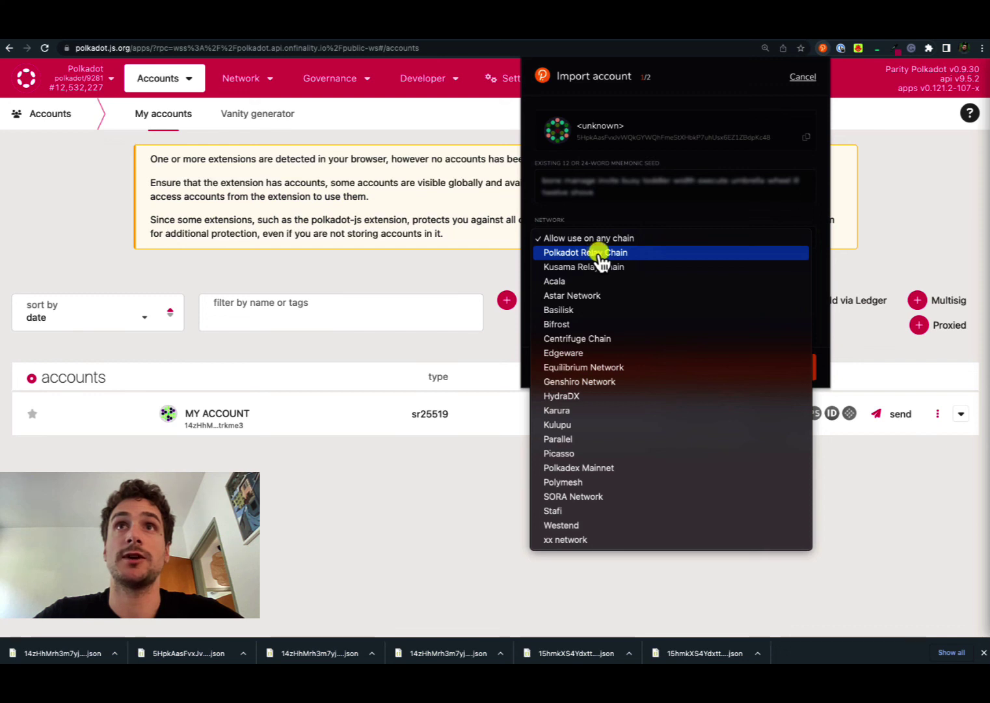
left_click(601, 258)
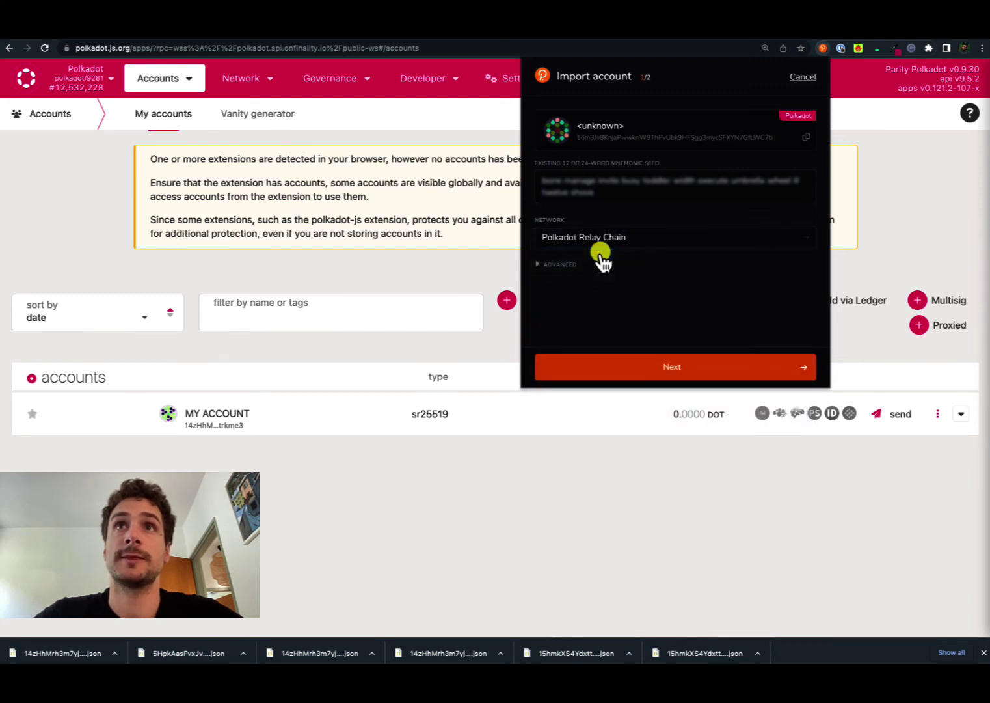
left_click(684, 367)
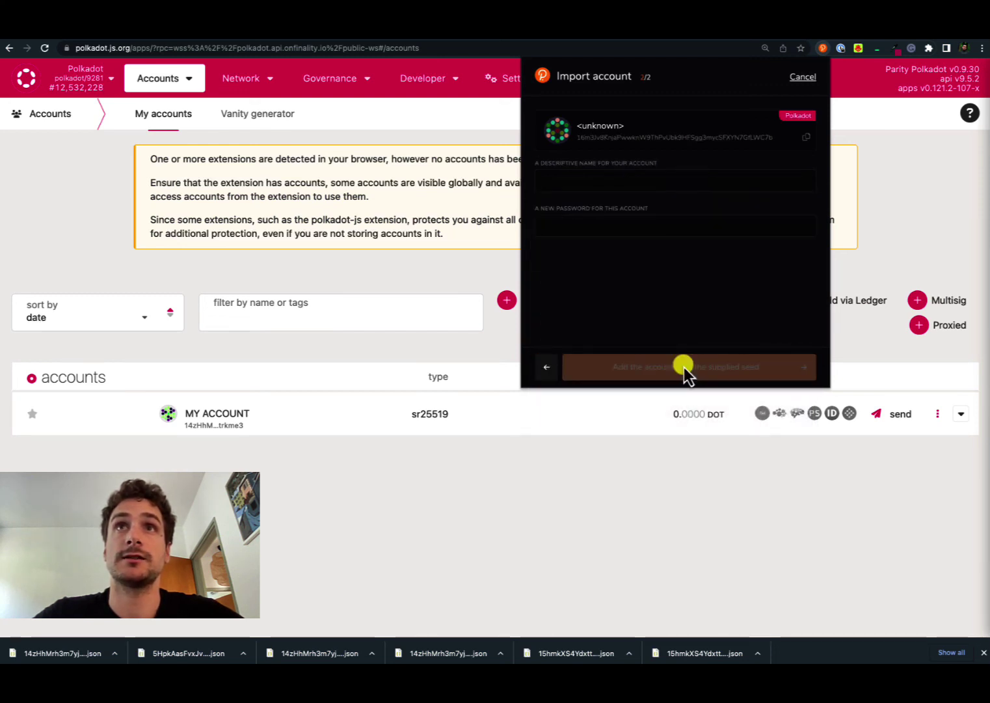
- Name the account 'My Account Extension', set and confirm its password, add it, then reload Apps
left_click(556, 184)
key("ctrl+v")
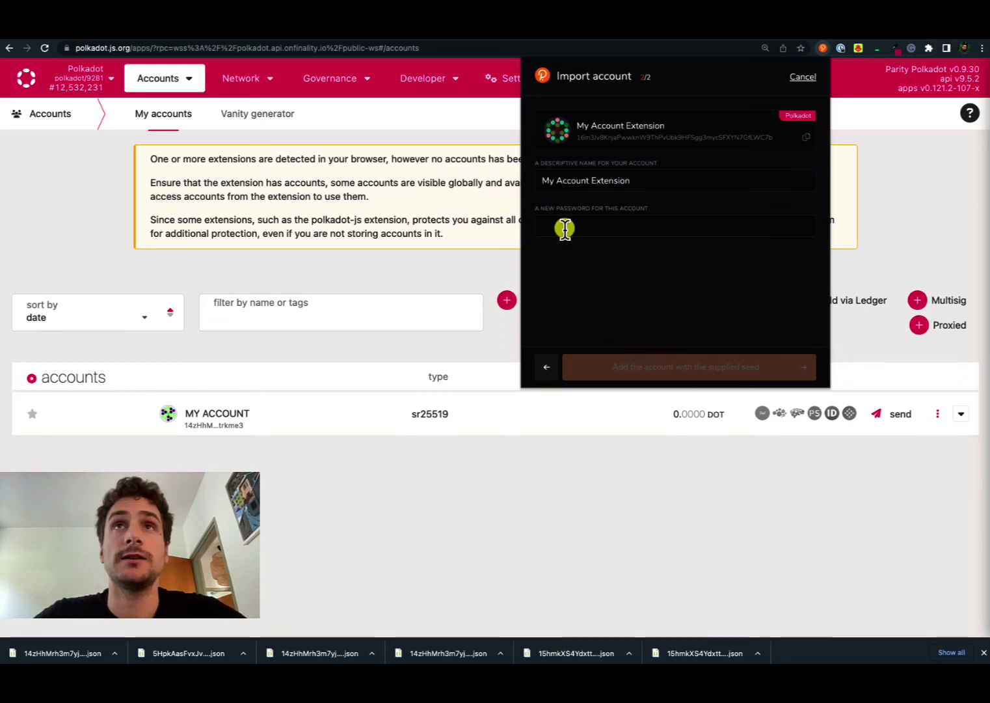
key("ctrl+v")
key("Tab")
key("ctrl+v")
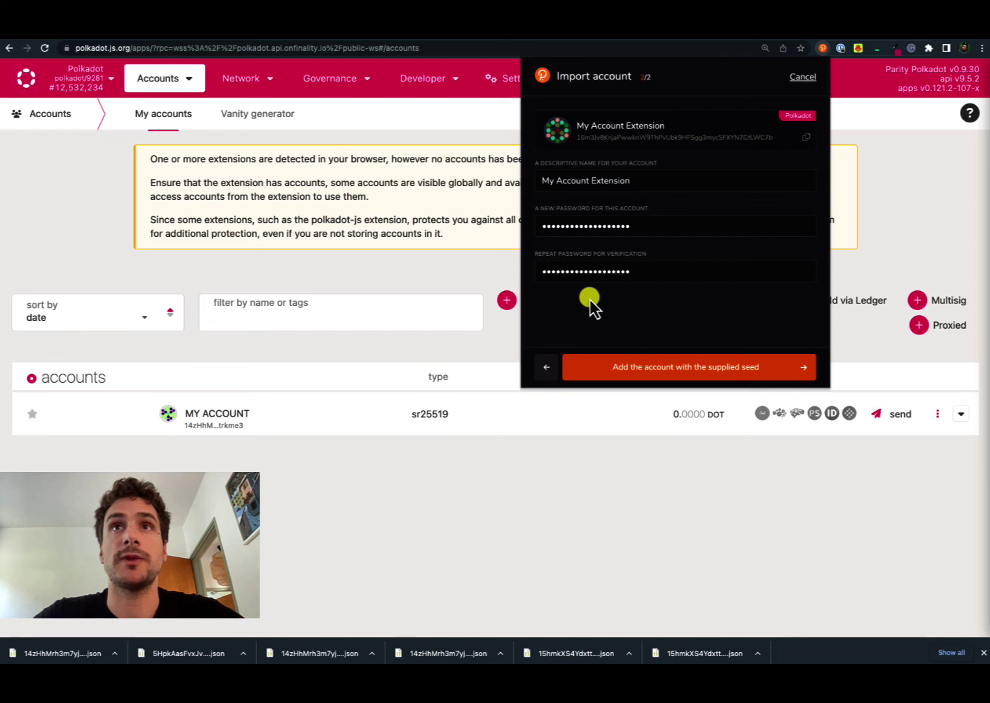
left_click(678, 376)
scroll(675, 369, "down", 5)
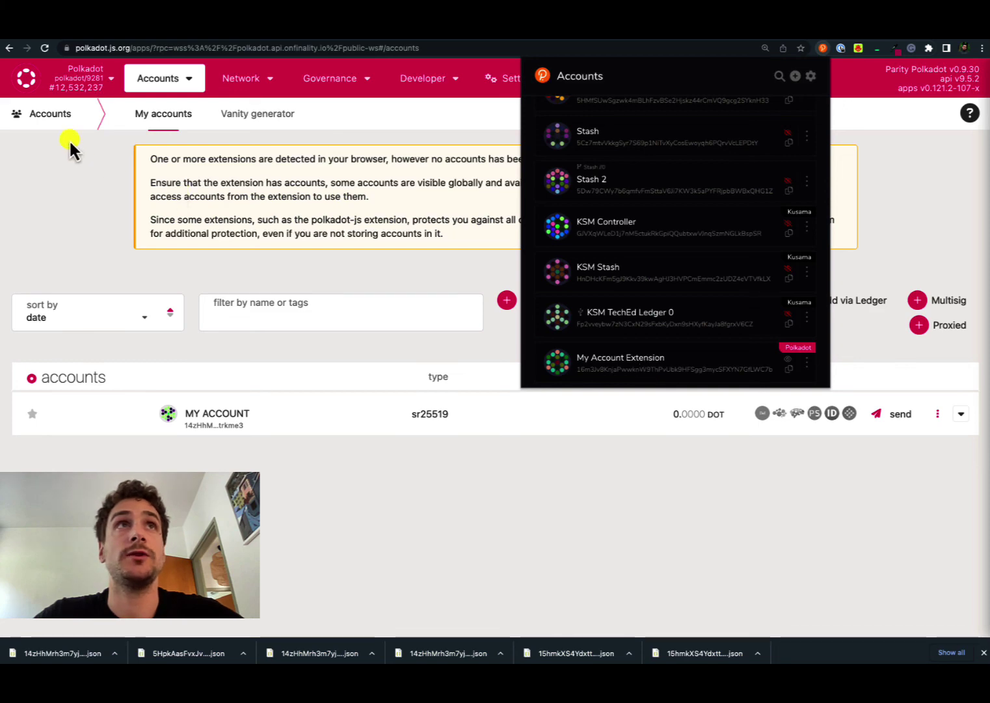
left_click(45, 48)
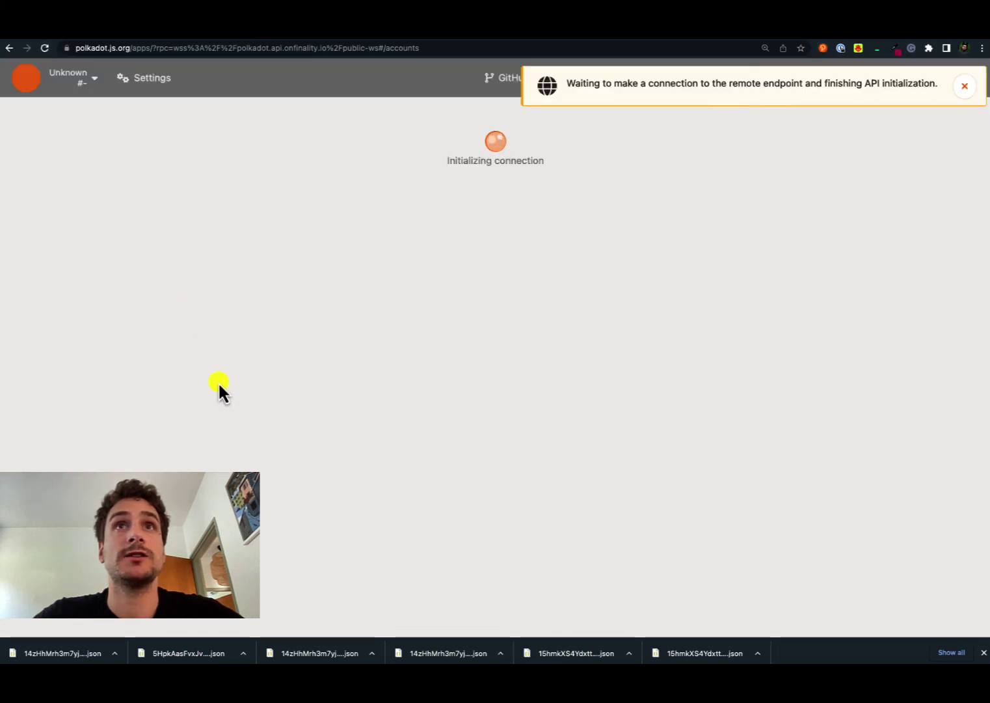